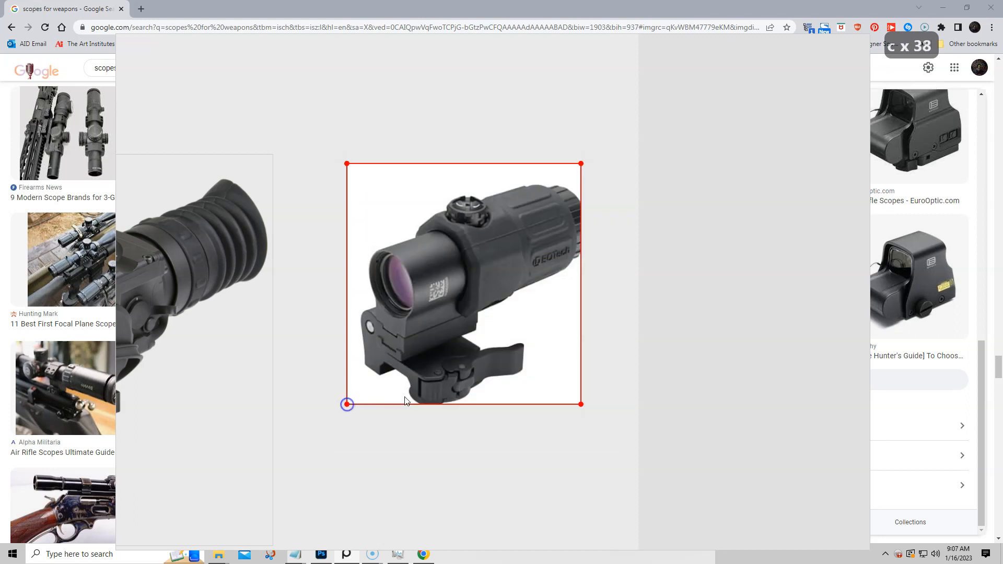
Step: Undo the crop that cuts off the EOTech magnifier and recrop the image closely around the whole magnifier
{"action": "key", "text": "ctrl+z"}
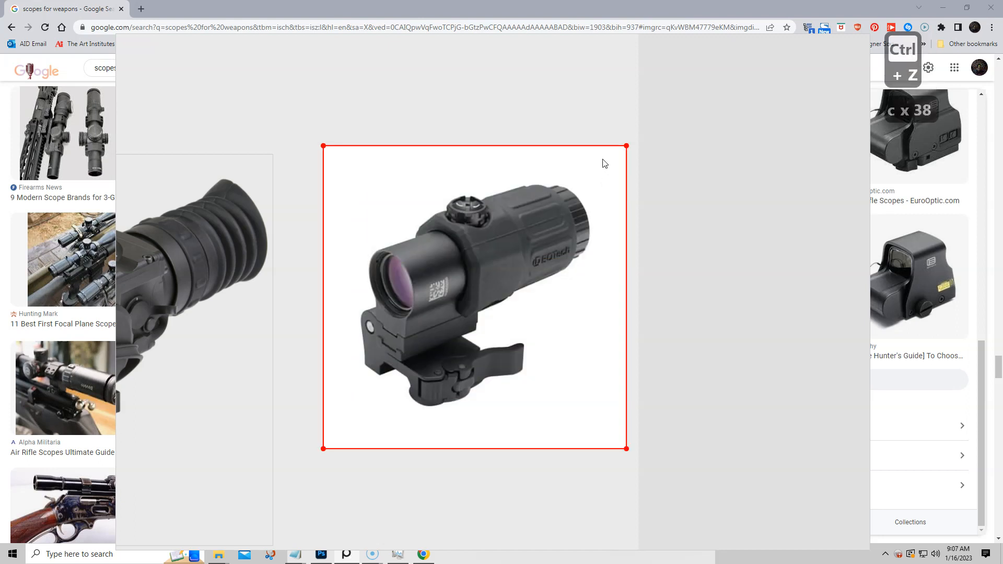
{"action": "left_click_drag", "start_coordinate": [605, 163], "coordinate": [344, 428]}
{"action": "scroll", "coordinate": [372, 464], "scroll_direction": "up", "scroll_amount": 3}
Step: Select all the scope reference images on the board and pack them into an optimized arrangement
{"action": "scroll", "coordinate": [388, 467], "scroll_direction": "down", "scroll_amount": 8}
{"action": "left_click_drag", "start_coordinate": [435, 466], "coordinate": [562, 175]}
{"action": "mouse_move", "coordinate": [477, 435]}
{"action": "left_mouse_down"}
{"action": "mouse_move", "coordinate": [542, 312]}
{"action": "mouse_move", "coordinate": [570, 178]}
{"action": "left_mouse_up"}
{"action": "left_click_drag", "start_coordinate": [493, 412], "coordinate": [544, 242]}
{"action": "left_click_drag", "start_coordinate": [432, 360], "coordinate": [709, 320]}
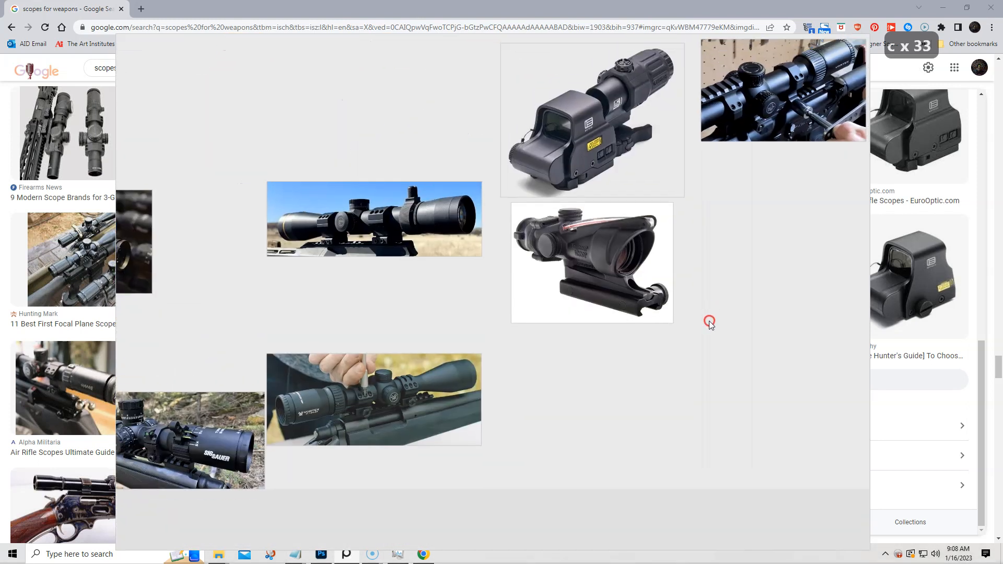
{"action": "scroll", "coordinate": [690, 333], "scroll_direction": "up", "scroll_amount": 2}
{"action": "scroll", "coordinate": [690, 333], "scroll_direction": "up", "scroll_amount": 1}
{"action": "scroll", "coordinate": [637, 303], "scroll_direction": "down", "scroll_amount": 8}
{"action": "left_click_drag", "start_coordinate": [637, 293], "coordinate": [585, 419]}
{"action": "left_click_drag", "start_coordinate": [267, 137], "coordinate": [363, 176]}
{"action": "left_click_drag", "start_coordinate": [298, 88], "coordinate": [757, 515]}
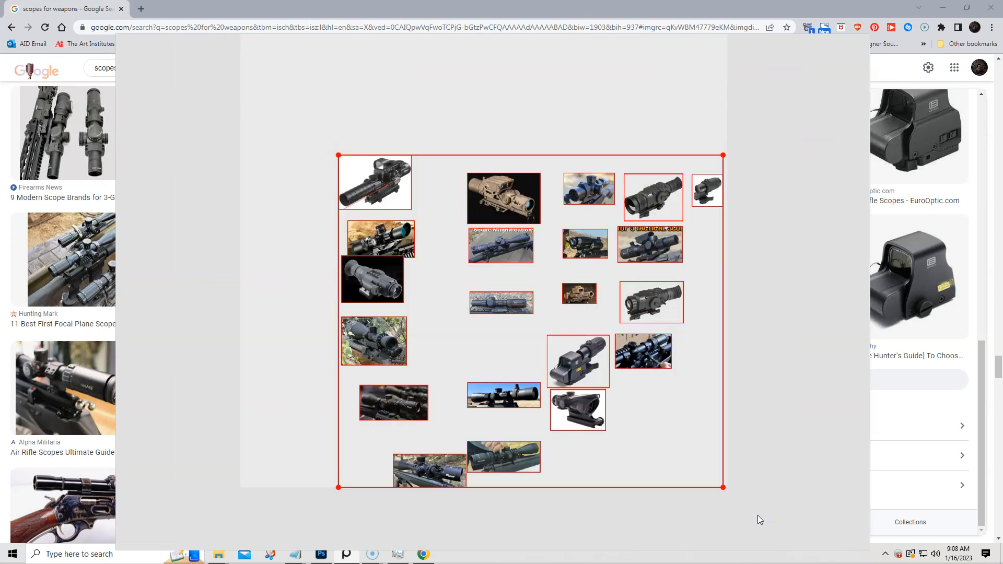
{"action": "key", "text": "ctrl+p"}
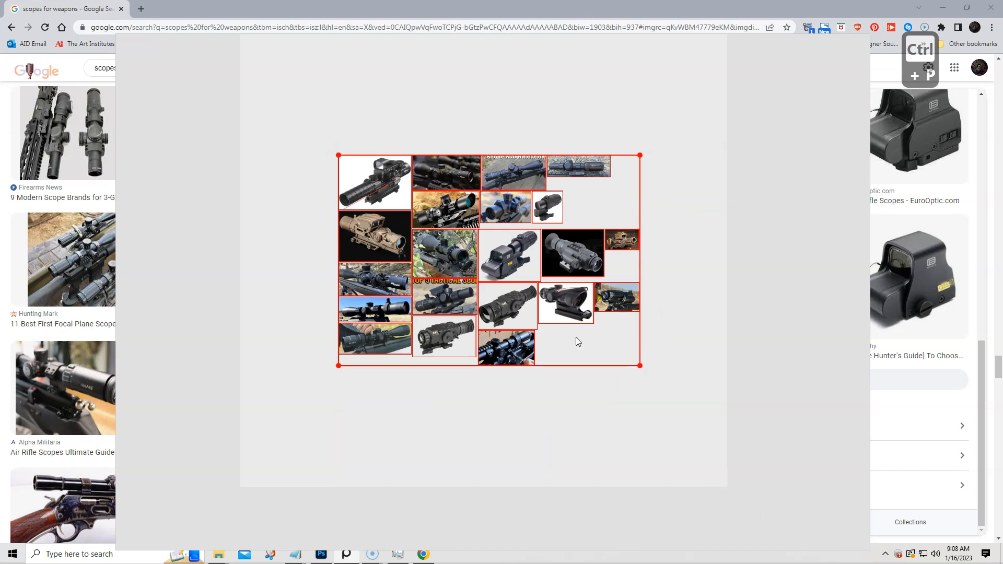
Step: Normalize all selected images to the same width and pack them again on a widened board window
{"action": "scroll", "coordinate": [576, 342], "scroll_direction": "down", "scroll_amount": 2}
{"action": "scroll", "coordinate": [521, 315], "scroll_direction": "up", "scroll_amount": 5}
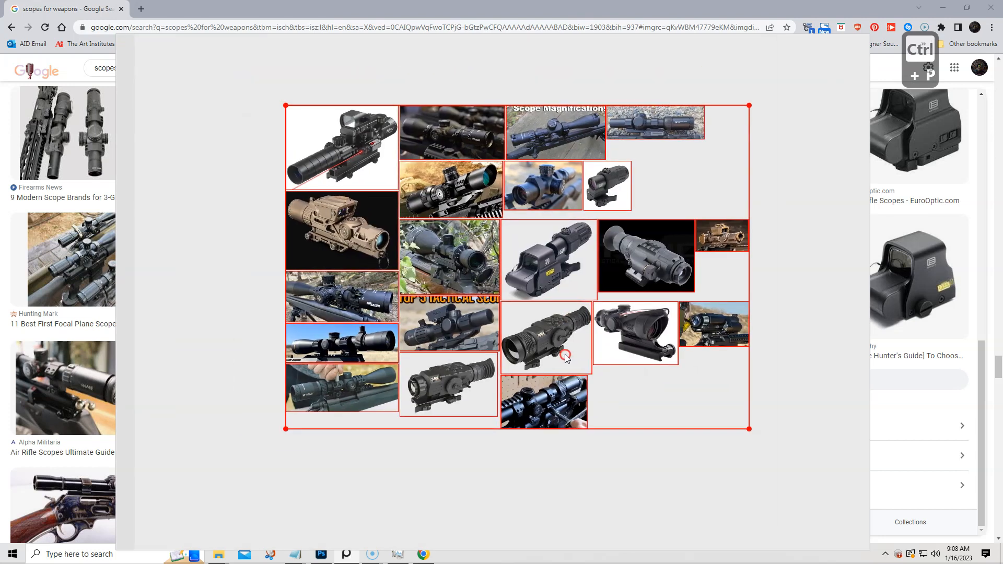
{"action": "left_click_drag", "start_coordinate": [566, 357], "coordinate": [556, 362]}
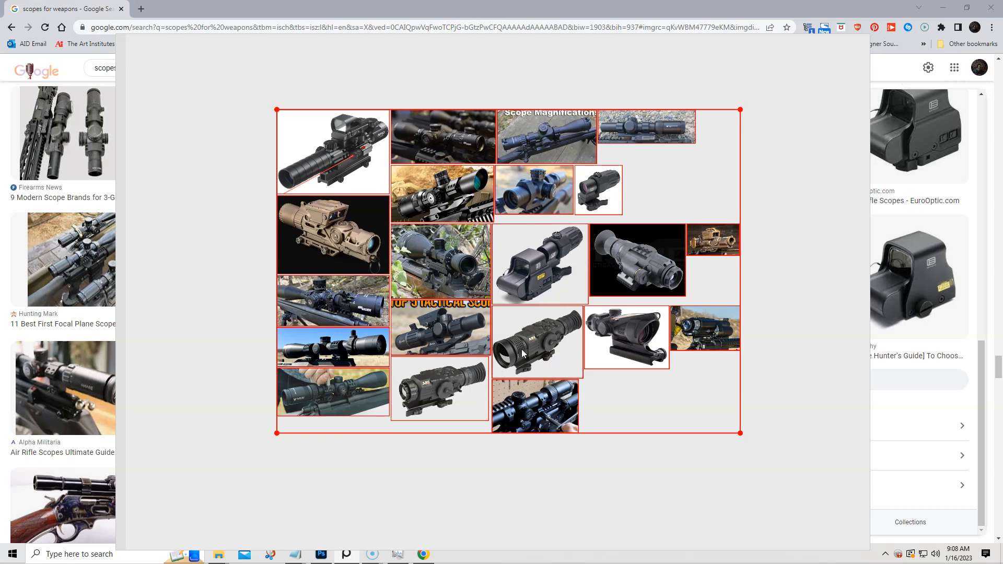
{"action": "key", "text": "ctrl+alt+Right"}
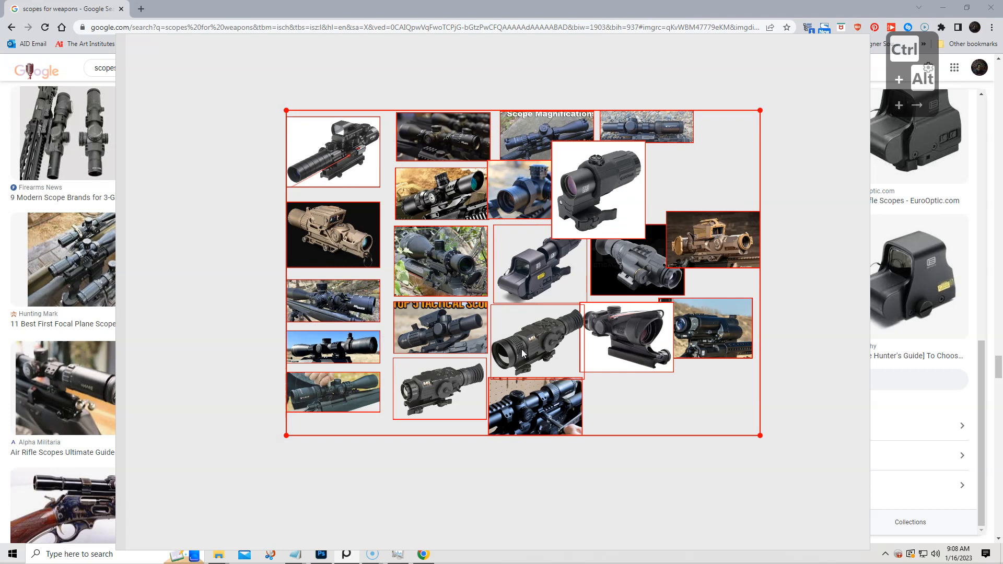
{"action": "left_click_drag", "start_coordinate": [870, 309], "coordinate": [970, 308]}
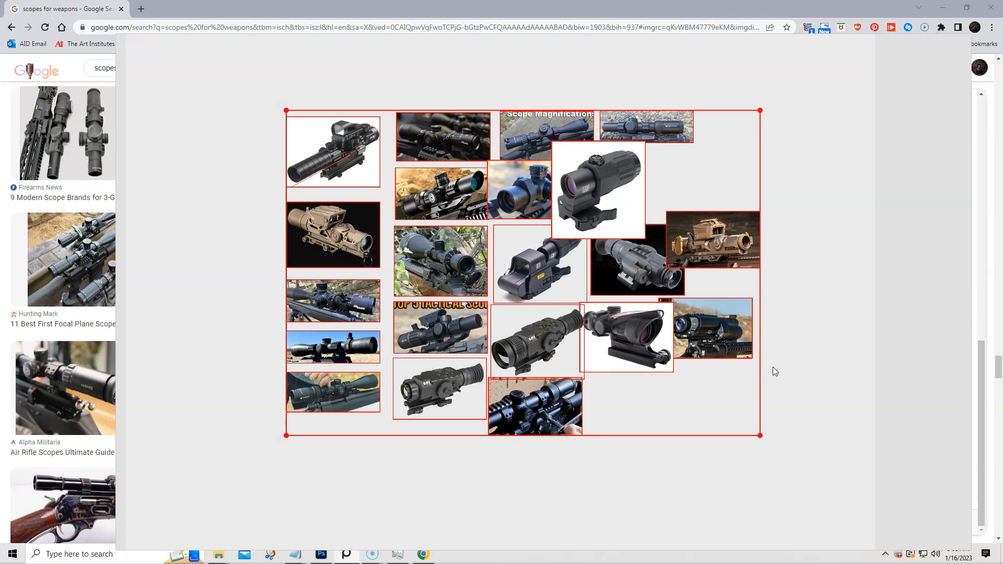
{"action": "key", "text": "ctrl+p"}
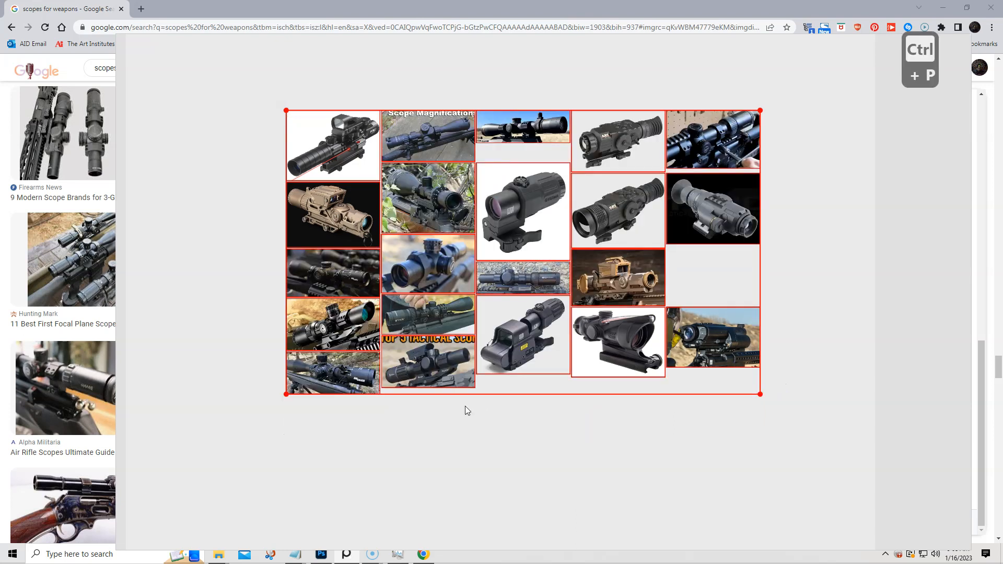
Step: Move the magnifier, the holographic sight with magnifier and the white-background prism scope into a new column beside the packed images
{"action": "scroll", "coordinate": [500, 406], "scroll_direction": "down", "scroll_amount": 1}
{"action": "scroll", "coordinate": [500, 406], "scroll_direction": "up", "scroll_amount": 2}
{"action": "left_click_drag", "start_coordinate": [599, 400], "coordinate": [493, 431]}
{"action": "left_click_drag", "start_coordinate": [547, 398], "coordinate": [553, 431]}
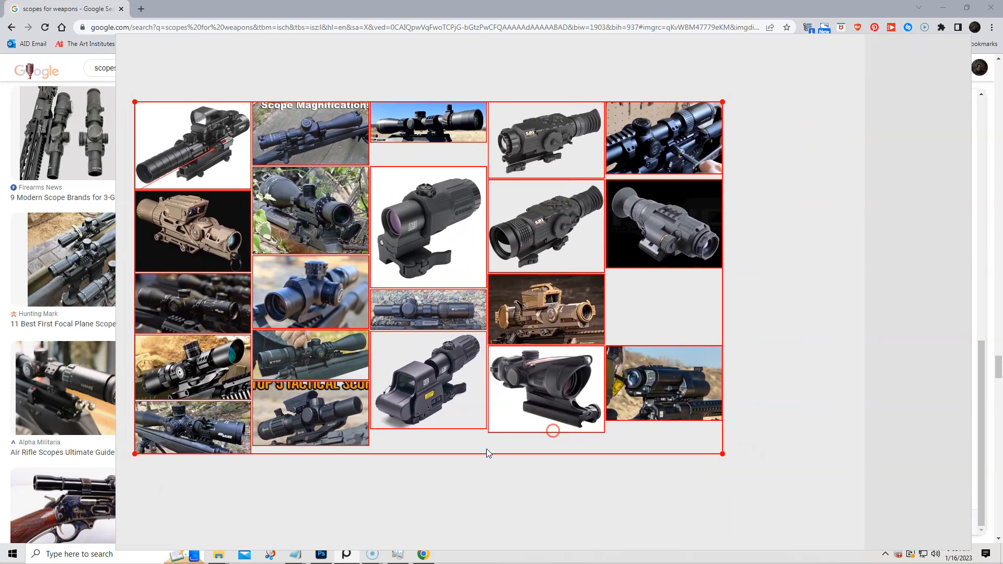
{"action": "left_click_drag", "start_coordinate": [759, 336], "coordinate": [727, 342]}
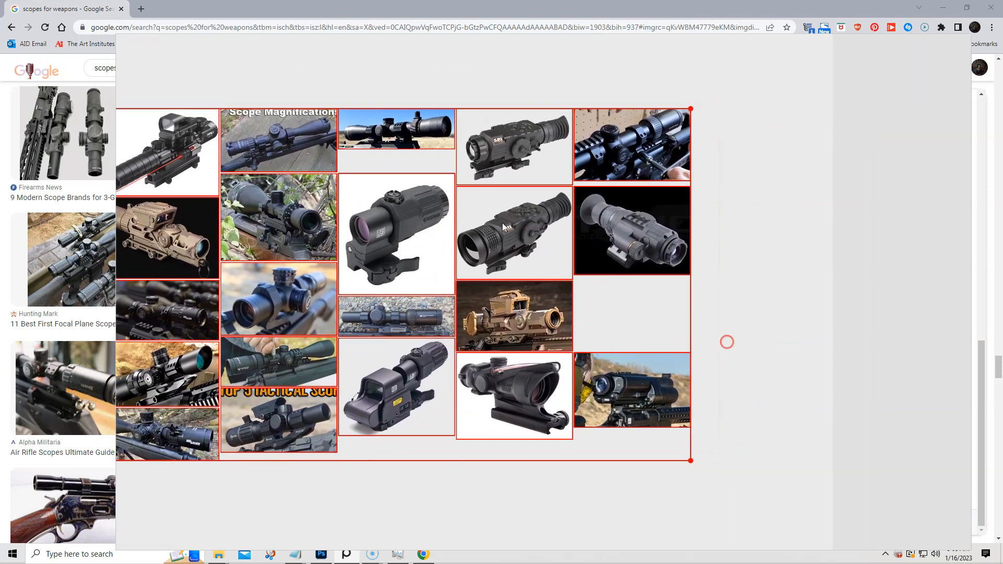
{"action": "left_click", "coordinate": [448, 486]}
{"action": "left_click_drag", "start_coordinate": [411, 251], "coordinate": [775, 184]}
{"action": "left_click_drag", "start_coordinate": [395, 379], "coordinate": [763, 277]}
{"action": "left_click_drag", "start_coordinate": [512, 406], "coordinate": [763, 396]}
Step: Place the lower thermal scope under the new white-background column and set the other thermal scope aside
{"action": "left_click_drag", "start_coordinate": [557, 450], "coordinate": [556, 414]}
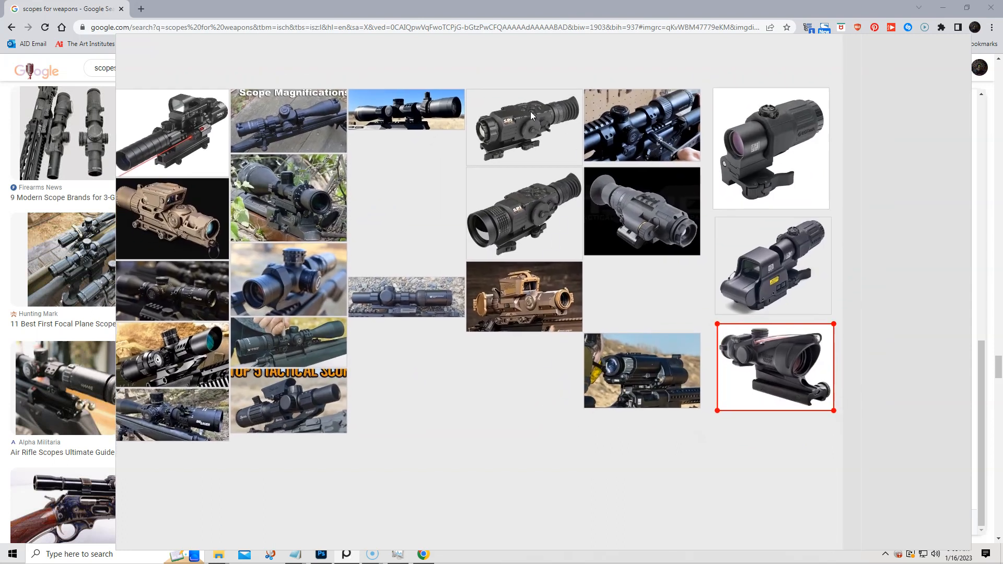
{"action": "left_click_drag", "start_coordinate": [540, 215], "coordinate": [791, 466]}
{"action": "left_click_drag", "start_coordinate": [518, 135], "coordinate": [915, 120]}
Step: Move the two slim scope photos out of the third column into the empty space below the grid
{"action": "left_click_drag", "start_coordinate": [508, 405], "coordinate": [605, 373]}
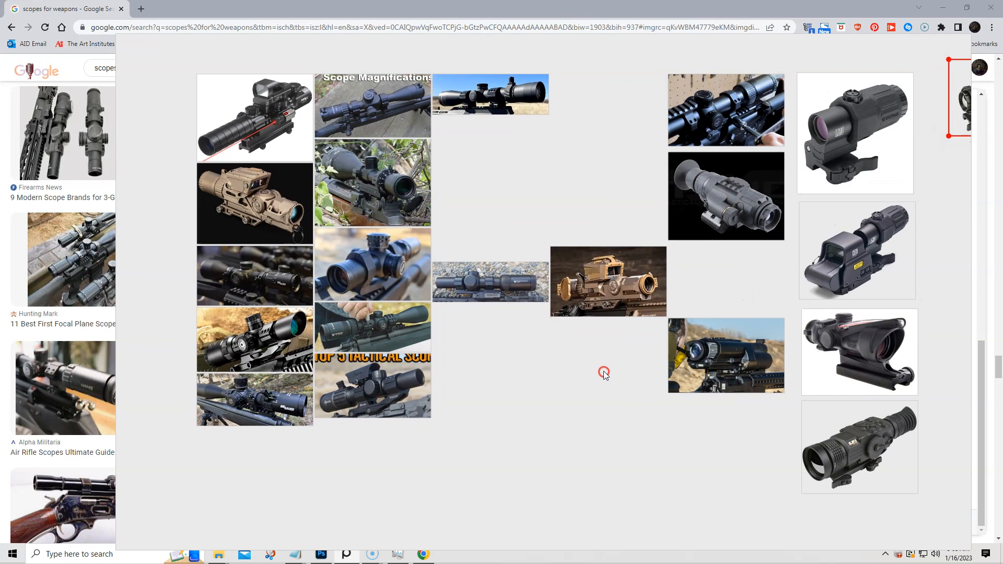
{"action": "left_click", "coordinate": [519, 288]}
{"action": "left_click_drag", "start_coordinate": [519, 288], "coordinate": [502, 471]}
{"action": "left_click_drag", "start_coordinate": [532, 104], "coordinate": [321, 513]}
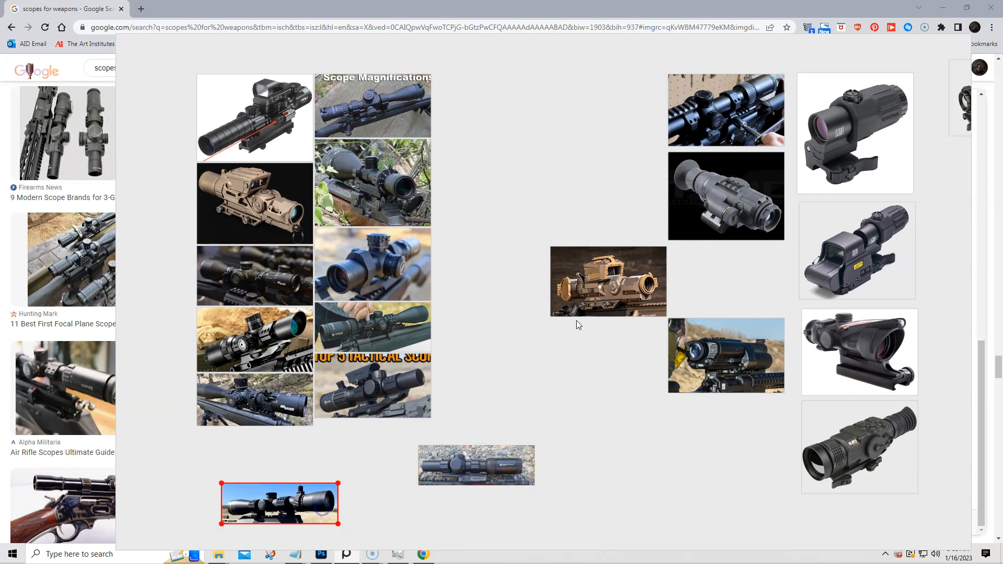
Step: Restack the remaining five photos as the third column, starting with the bronze scope, and put the blue-sky scope under the second column
{"action": "left_click_drag", "start_coordinate": [608, 285], "coordinate": [499, 108]}
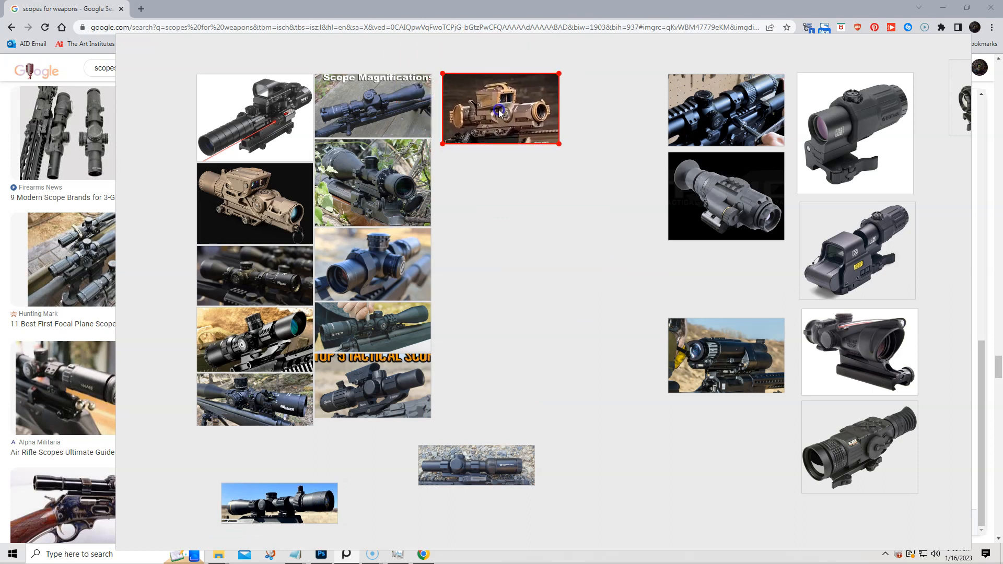
{"action": "left_click_drag", "start_coordinate": [723, 268], "coordinate": [490, 202]}
{"action": "left_click_drag", "start_coordinate": [738, 359], "coordinate": [515, 355]}
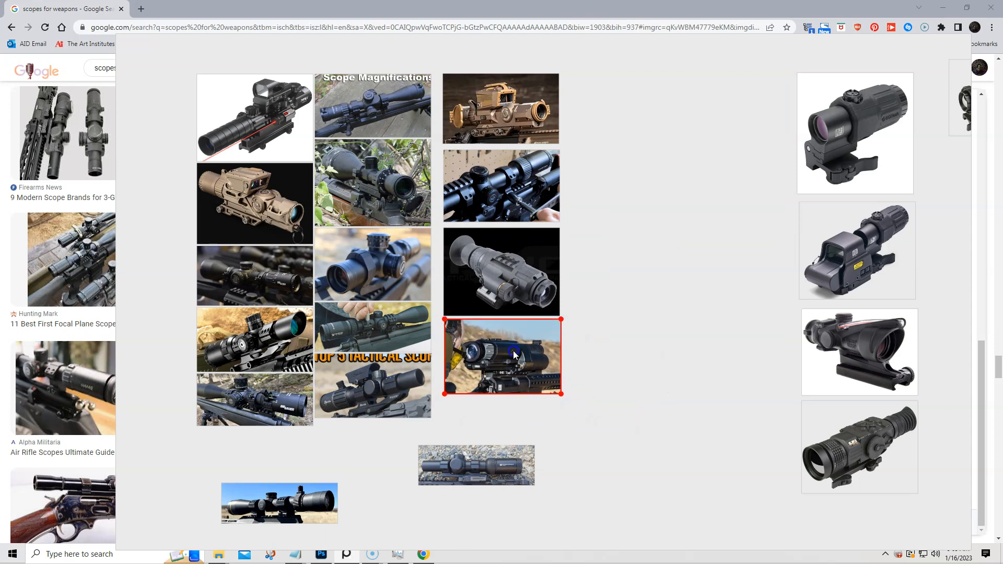
{"action": "left_click_drag", "start_coordinate": [480, 457], "coordinate": [507, 411]}
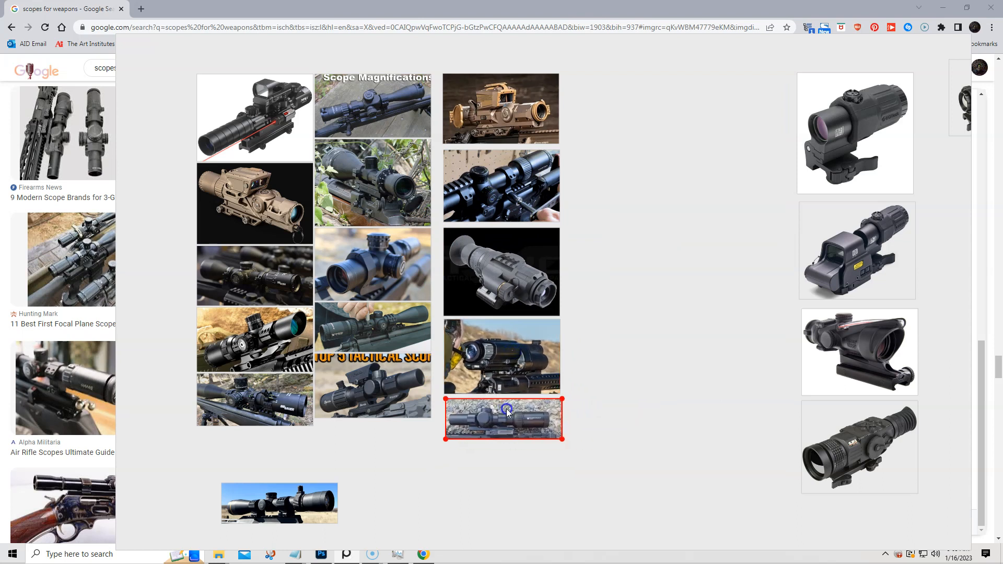
{"action": "left_click_drag", "start_coordinate": [301, 498], "coordinate": [394, 437]}
Step: Select the four light-background scope images and move them together next to the third column
{"action": "scroll", "coordinate": [794, 424], "scroll_direction": "up", "scroll_amount": 2}
{"action": "left_click_drag", "start_coordinate": [795, 424], "coordinate": [743, 429]}
{"action": "scroll", "coordinate": [743, 428], "scroll_direction": "down", "scroll_amount": 2}
{"action": "left_click_drag", "start_coordinate": [737, 146], "coordinate": [780, 508]}
{"action": "left_click_drag", "start_coordinate": [814, 459], "coordinate": [622, 461]}
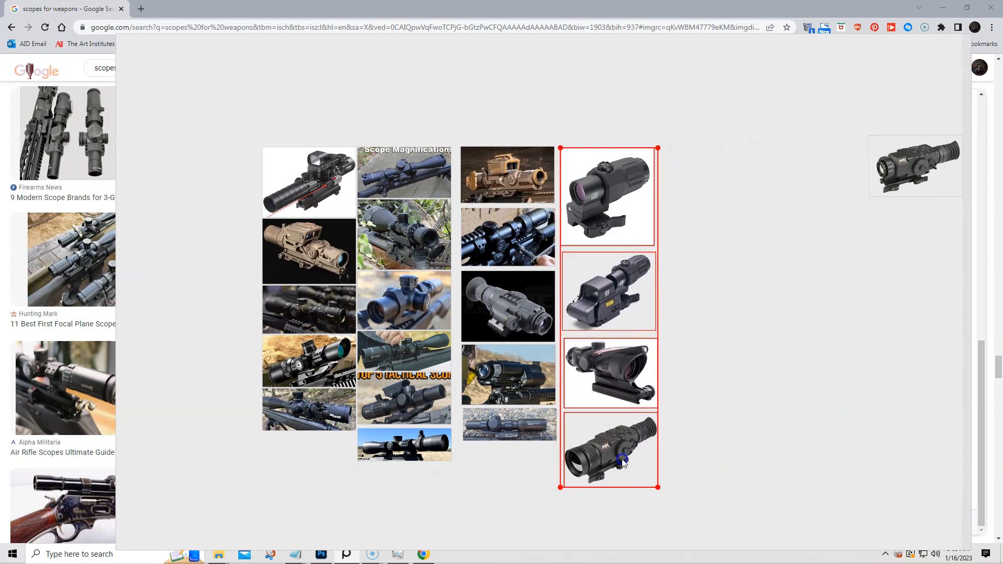
Step: Delete the spare thermal scope image that was set aside
{"action": "left_click", "coordinate": [800, 375]}
{"action": "left_click", "coordinate": [925, 157]}
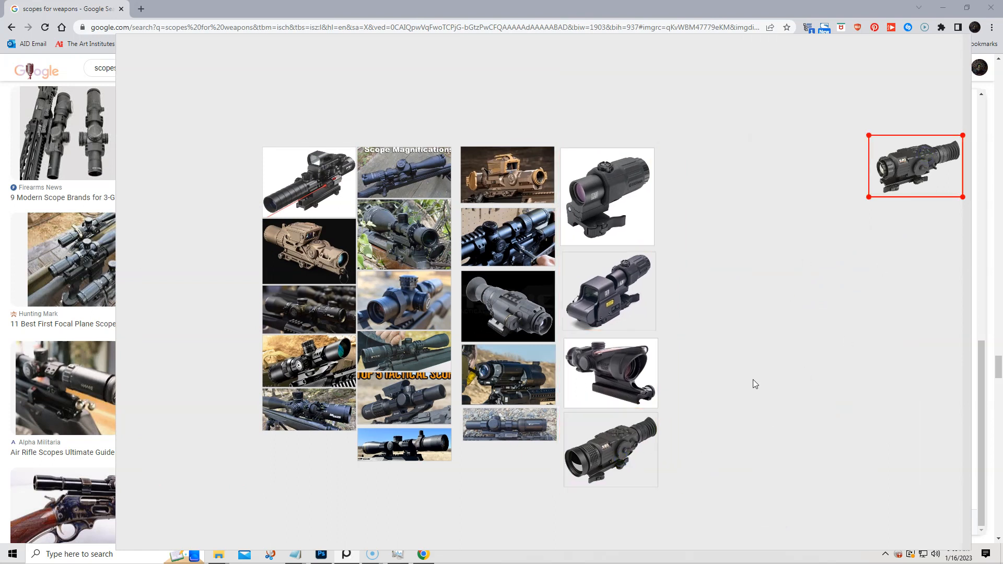
{"action": "key", "text": "Delete"}
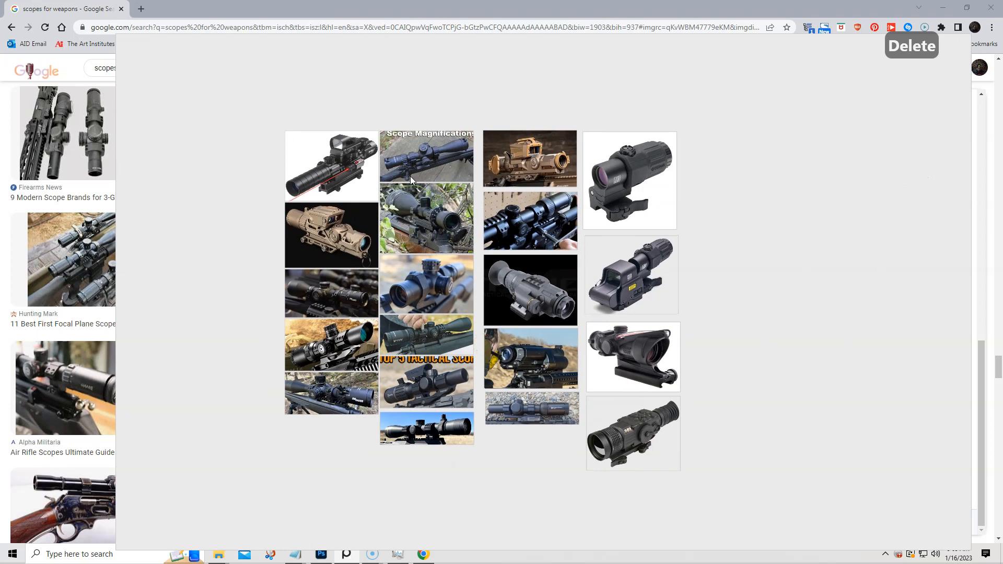
Step: Select all images and align them left and then up to close the gaps between them
{"action": "left_click_drag", "start_coordinate": [224, 101], "coordinate": [680, 505]}
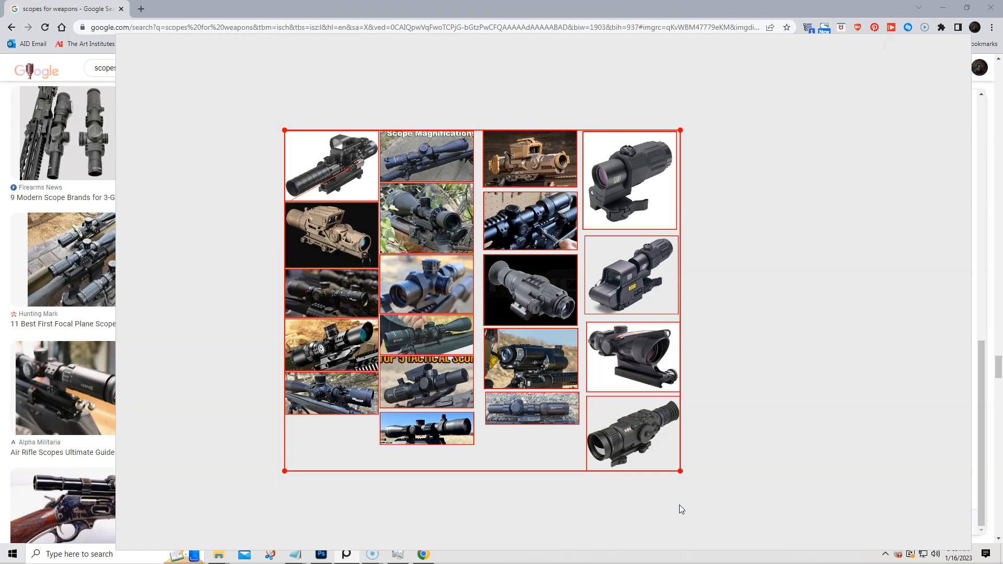
{"action": "key", "text": "ctrl+Left"}
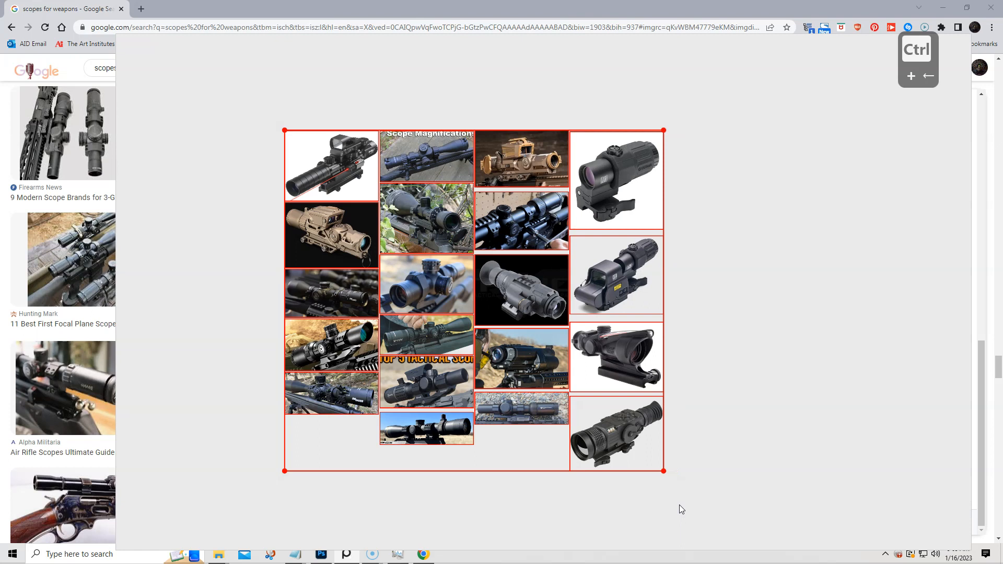
{"action": "key", "text": "ctrl+Up"}
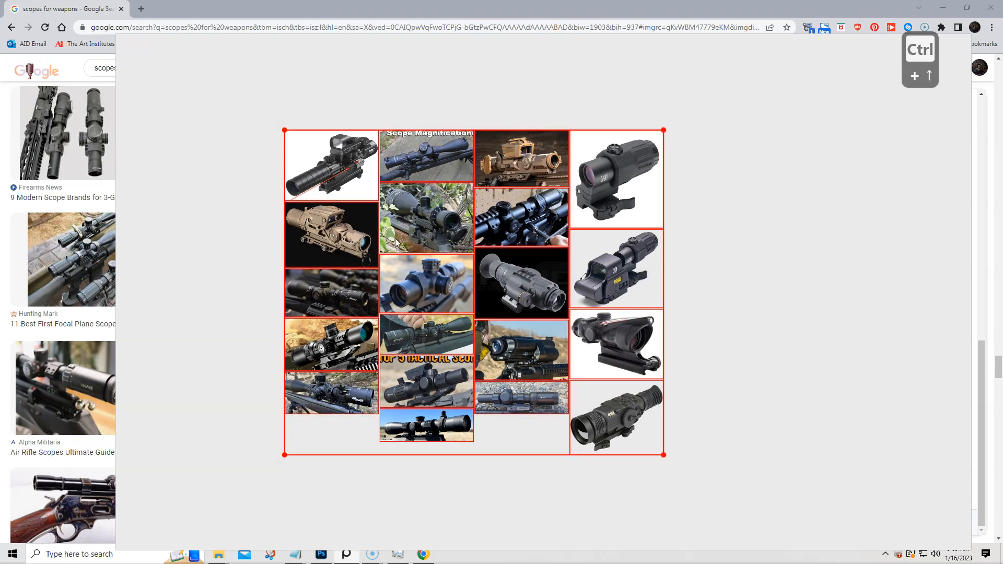
Step: Select the whole image grid and optimize the canvas so it fits tightly around the images
{"action": "scroll", "coordinate": [396, 232], "scroll_direction": "up", "scroll_amount": 1}
{"action": "scroll", "coordinate": [395, 232], "scroll_direction": "down", "scroll_amount": 5}
{"action": "scroll", "coordinate": [395, 232], "scroll_direction": "down", "scroll_amount": 1}
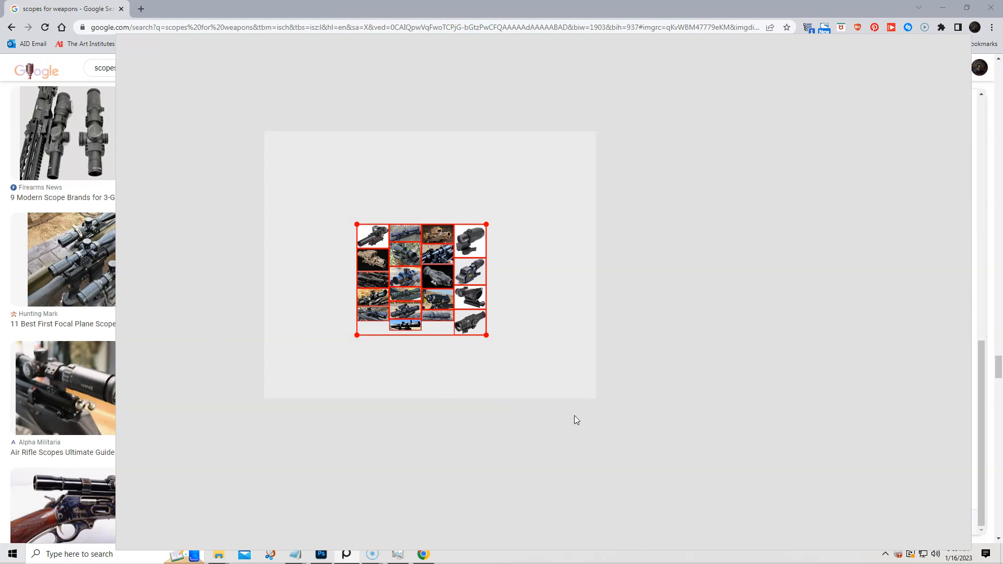
{"action": "left_click", "coordinate": [372, 191]}
{"action": "left_click_drag", "start_coordinate": [342, 204], "coordinate": [514, 348]}
{"action": "key", "text": "ctrl+0"}
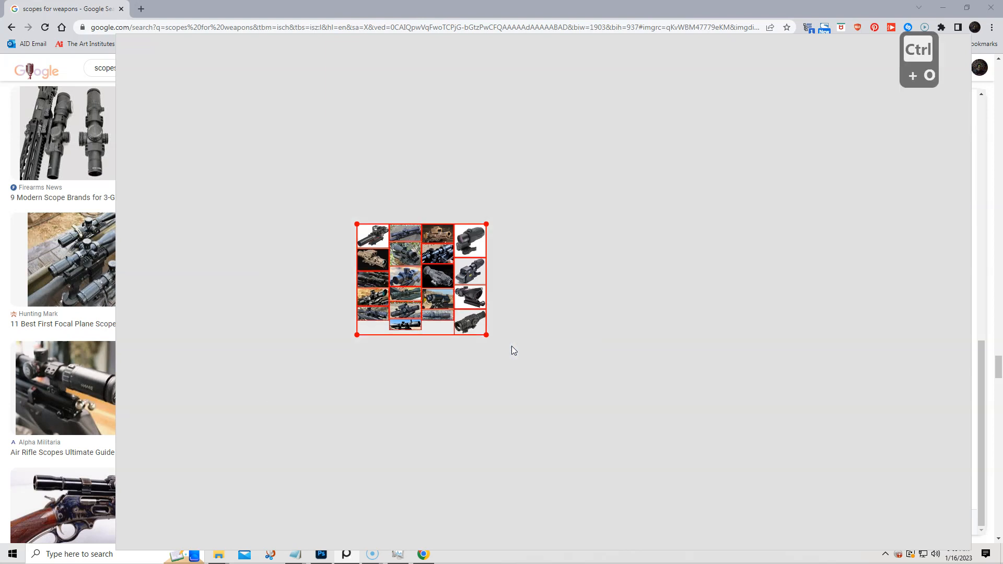
Step: Select the first column of images and scale it up until its lower edge lines up with the second column
{"action": "scroll", "coordinate": [397, 288], "scroll_direction": "down", "scroll_amount": 2}
{"action": "scroll", "coordinate": [398, 289], "scroll_direction": "up", "scroll_amount": 4}
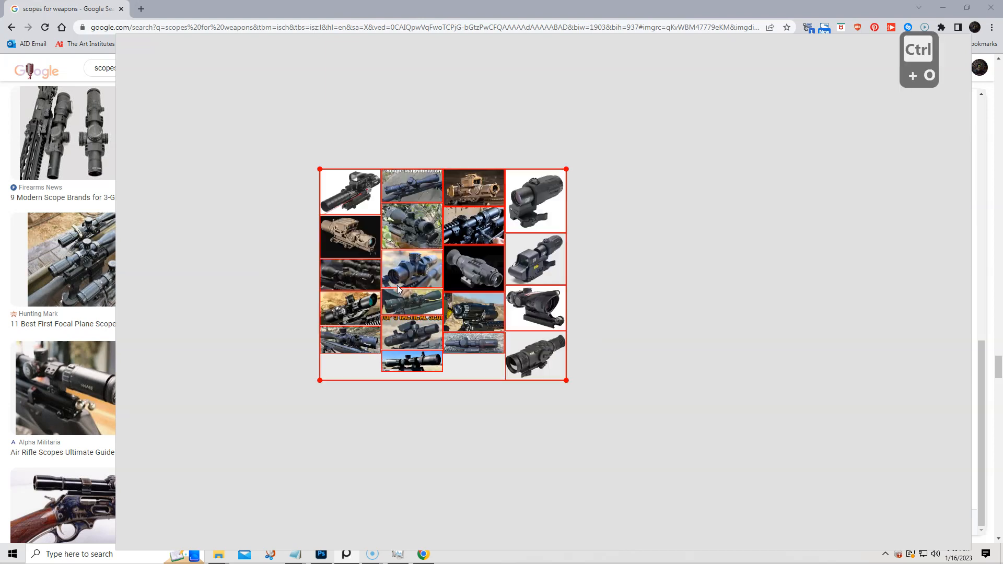
{"action": "scroll", "coordinate": [397, 286], "scroll_direction": "up", "scroll_amount": 2}
{"action": "scroll", "coordinate": [430, 273], "scroll_direction": "up", "scroll_amount": 1}
{"action": "left_click", "coordinate": [184, 246]}
{"action": "left_click_drag", "start_coordinate": [519, 381], "coordinate": [570, 361]}
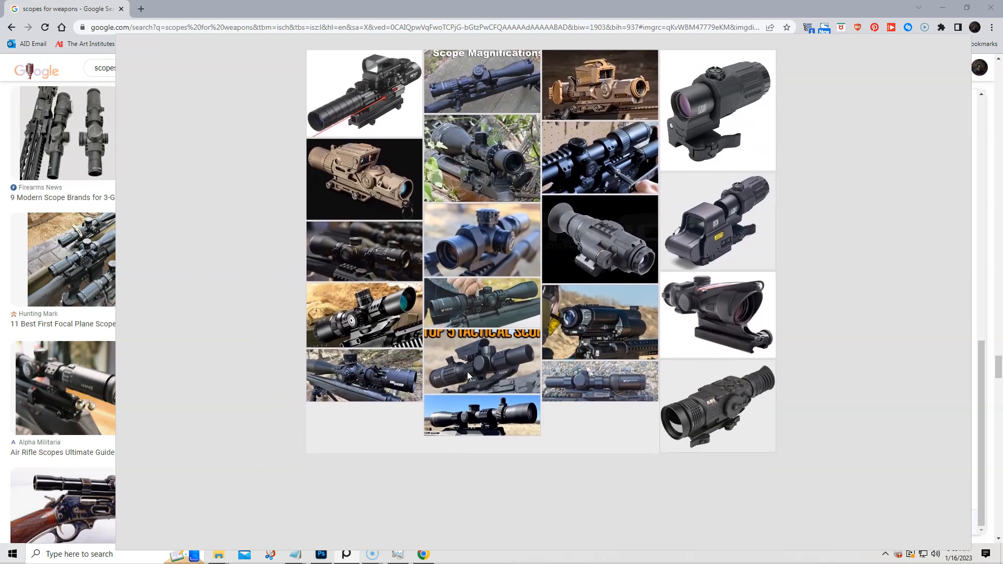
{"action": "left_click_drag", "start_coordinate": [493, 341], "coordinate": [490, 364]}
{"action": "left_click_drag", "start_coordinate": [249, 75], "coordinate": [383, 437]}
{"action": "scroll", "coordinate": [402, 475], "scroll_direction": "down", "scroll_amount": 1}
{"action": "scroll", "coordinate": [409, 462], "scroll_direction": "up", "scroll_amount": 2}
{"action": "scroll", "coordinate": [411, 463], "scroll_direction": "up", "scroll_amount": 2}
{"action": "left_click_drag", "start_coordinate": [418, 466], "coordinate": [601, 387]}
{"action": "left_click_drag", "start_coordinate": [384, 318], "coordinate": [361, 385]}
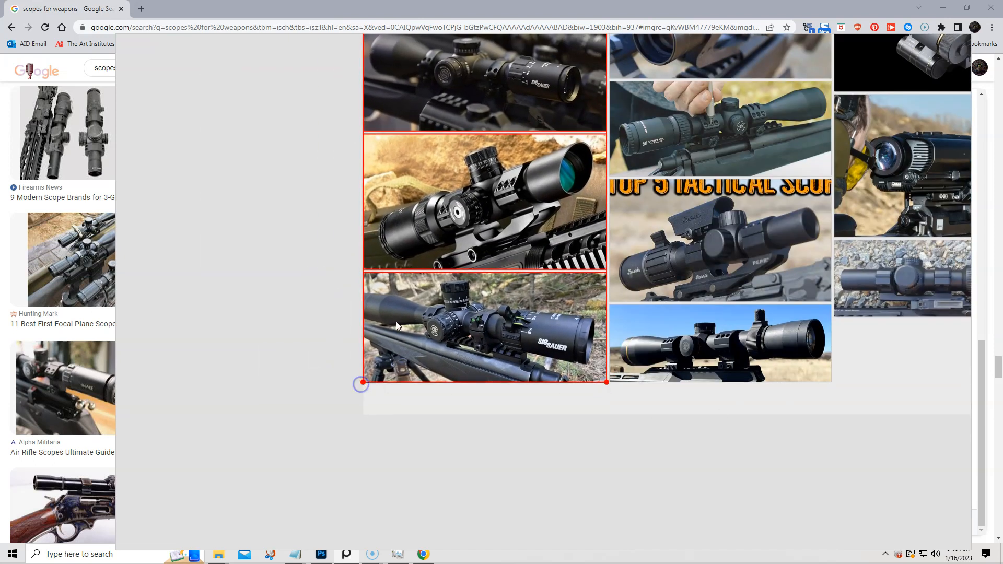
Step: Select the column of four light-background images and move it well away from the third column
{"action": "left_click_drag", "start_coordinate": [766, 365], "coordinate": [392, 398]}
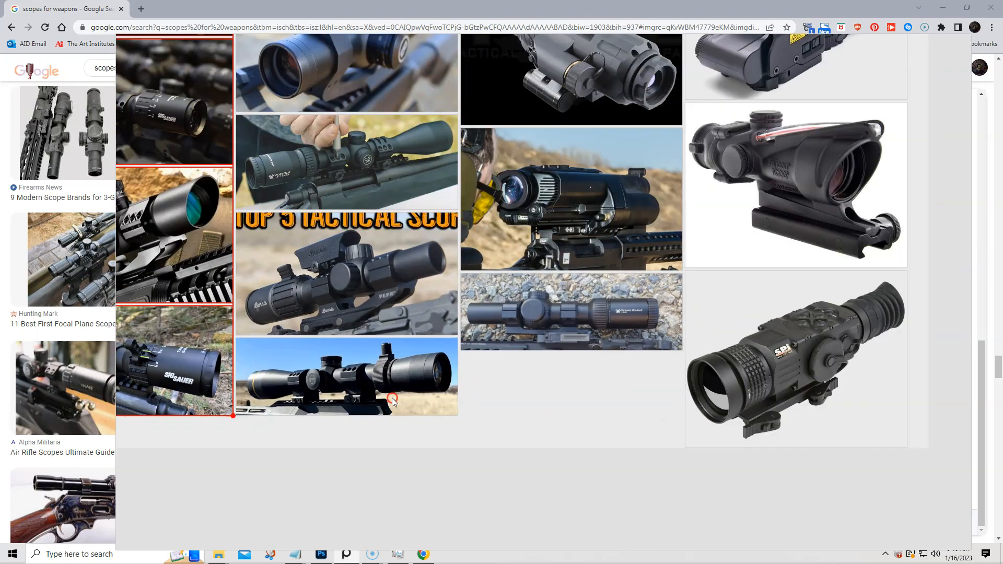
{"action": "scroll", "coordinate": [393, 400], "scroll_direction": "down", "scroll_amount": 5}
{"action": "left_click", "coordinate": [591, 143]}
{"action": "left_click_drag", "start_coordinate": [591, 144], "coordinate": [811, 157]}
Step: Select the third column of images and enlarge it until its lower edge matches the second column
{"action": "left_click_drag", "start_coordinate": [487, 362], "coordinate": [517, 363]}
{"action": "left_click", "coordinate": [568, 389]}
{"action": "left_click_drag", "start_coordinate": [568, 389], "coordinate": [492, 72]}
{"action": "scroll", "coordinate": [472, 391], "scroll_direction": "up", "scroll_amount": 2}
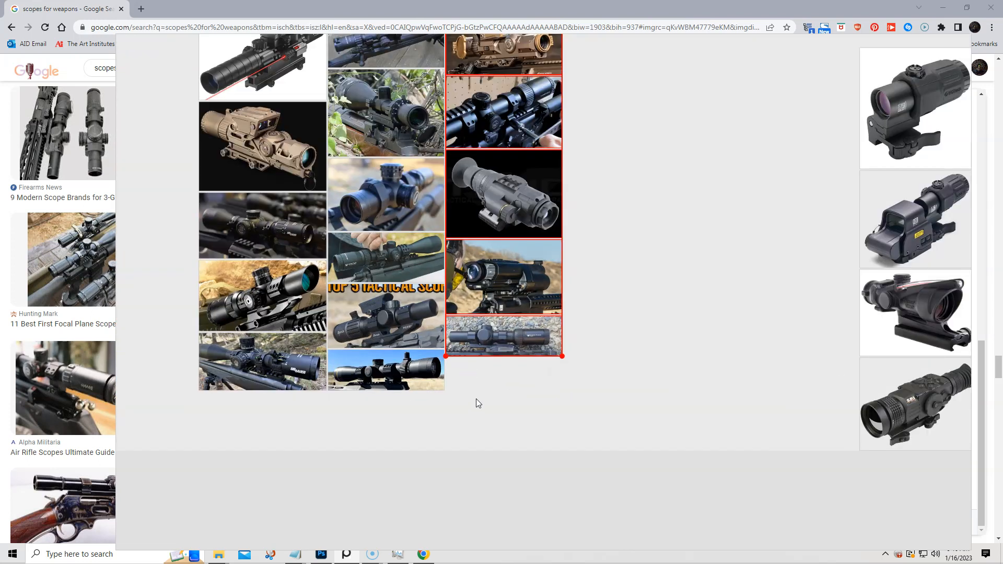
{"action": "scroll", "coordinate": [476, 402], "scroll_direction": "up", "scroll_amount": 4}
{"action": "left_click_drag", "start_coordinate": [638, 327], "coordinate": [650, 413]}
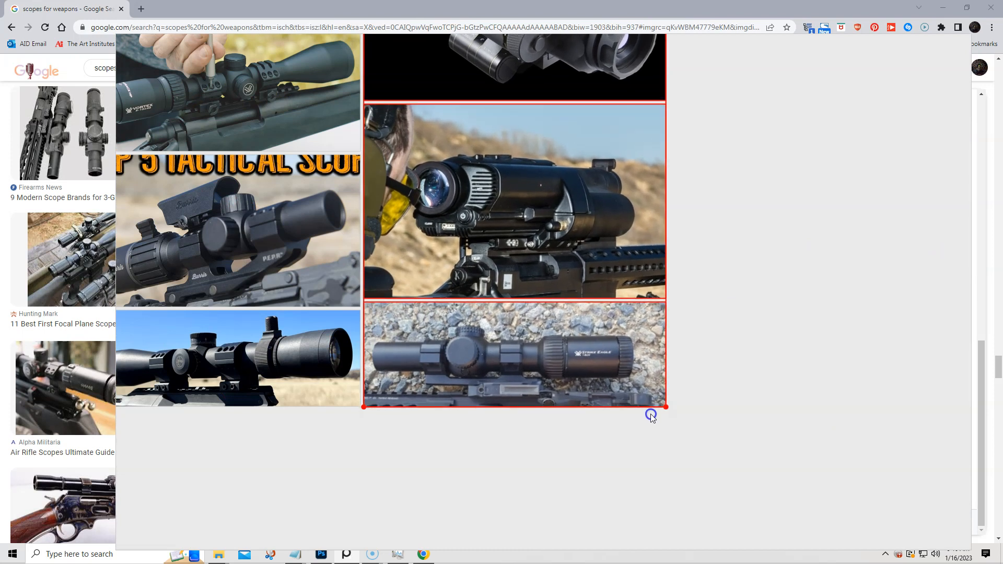
Step: Select every image and align them left and up so the light-background column sits flush against the resized third column
{"action": "scroll", "coordinate": [522, 324], "scroll_direction": "down", "scroll_amount": 2}
{"action": "scroll", "coordinate": [521, 327], "scroll_direction": "up", "scroll_amount": 2}
{"action": "scroll", "coordinate": [521, 328], "scroll_direction": "down", "scroll_amount": 3}
{"action": "scroll", "coordinate": [513, 318], "scroll_direction": "down", "scroll_amount": 3}
{"action": "left_click_drag", "start_coordinate": [514, 318], "coordinate": [532, 369]}
{"action": "left_click_drag", "start_coordinate": [237, 57], "coordinate": [935, 561]}
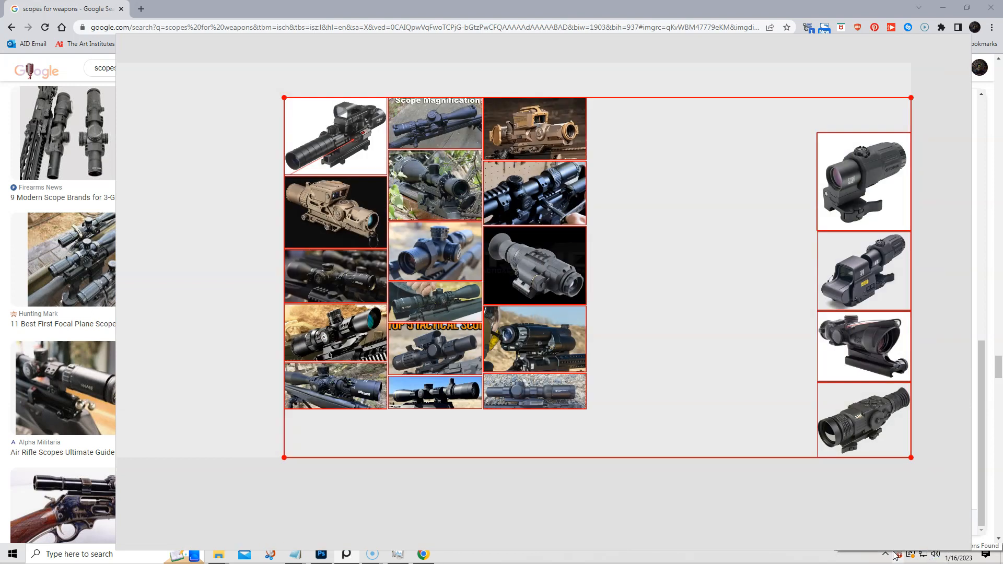
{"action": "key", "text": "ctrl+Left"}
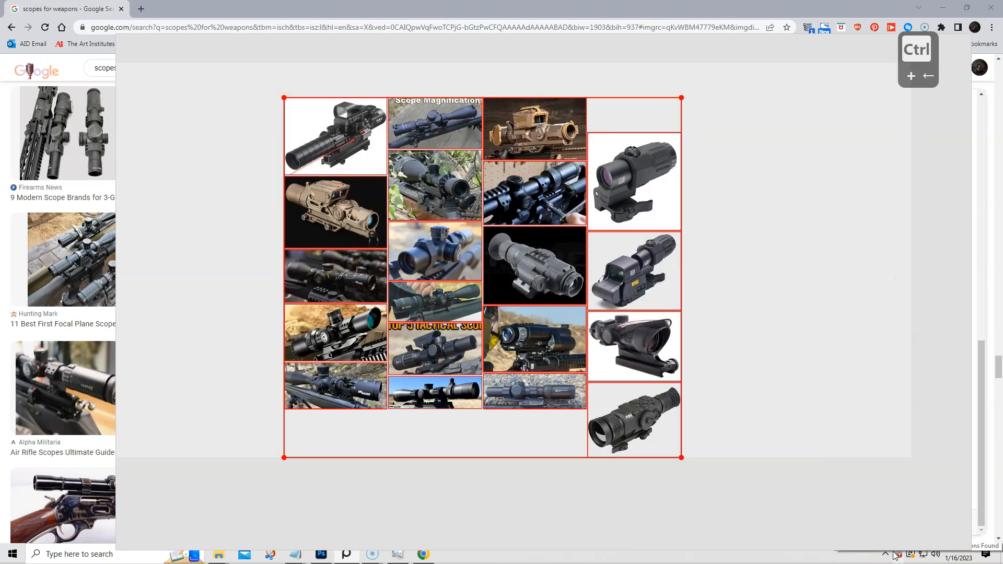
{"action": "key", "text": "ctrl+Up"}
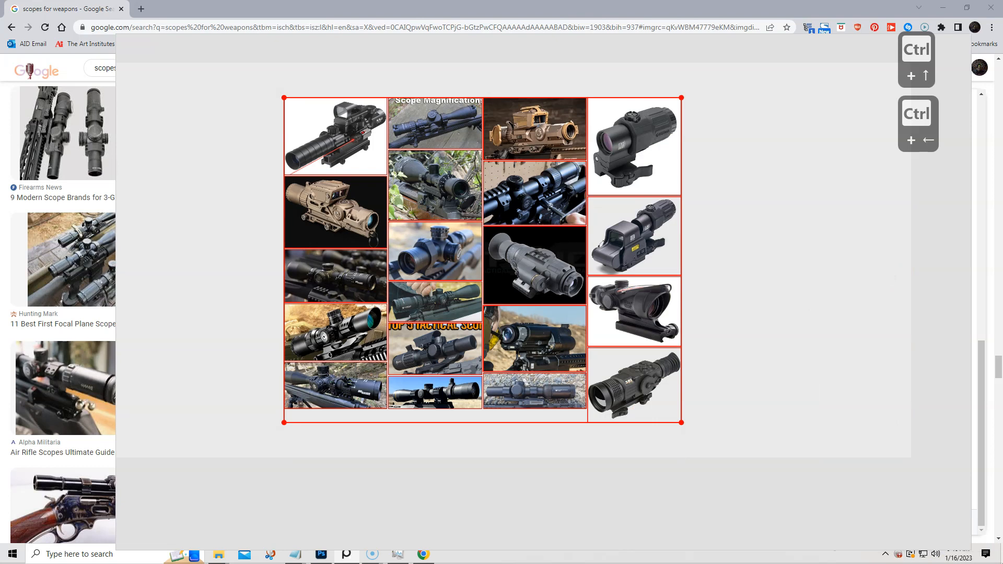
Step: Select all the images and optimize the canvas so it fits tightly around the four columns
{"action": "left_click", "coordinate": [751, 438]}
{"action": "left_click_drag", "start_coordinate": [756, 464], "coordinate": [619, 119]}
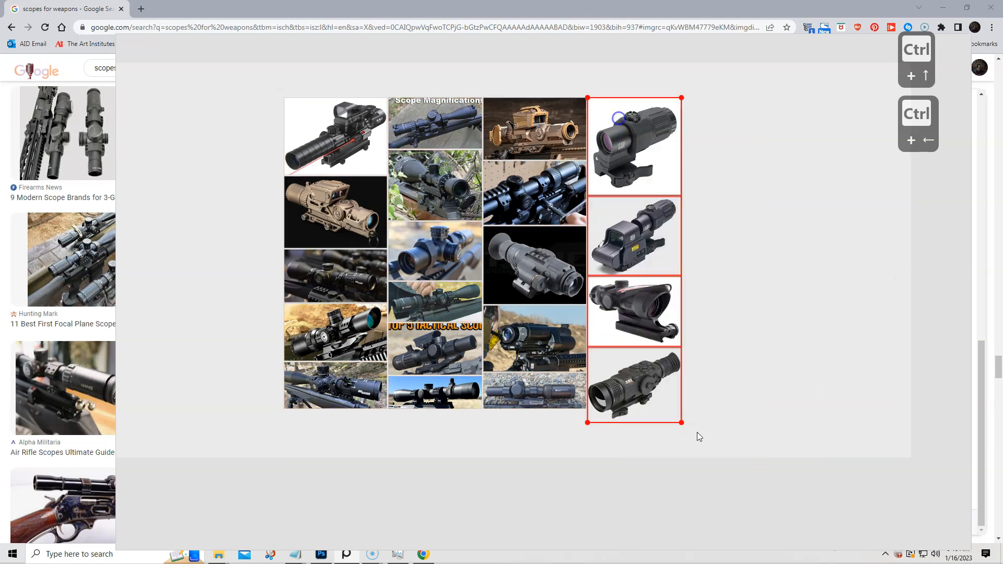
{"action": "scroll", "coordinate": [697, 460], "scroll_direction": "down", "scroll_amount": 2}
{"action": "scroll", "coordinate": [693, 467], "scroll_direction": "up", "scroll_amount": 1}
{"action": "scroll", "coordinate": [700, 453], "scroll_direction": "down", "scroll_amount": 2}
{"action": "left_click_drag", "start_coordinate": [429, 189], "coordinate": [726, 469]}
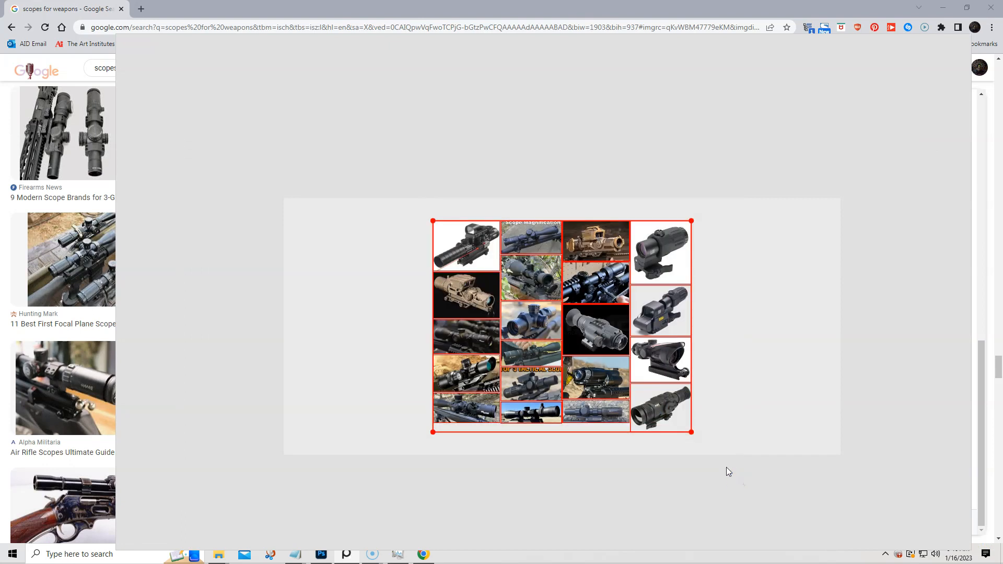
{"action": "key", "text": "ctrl+o"}
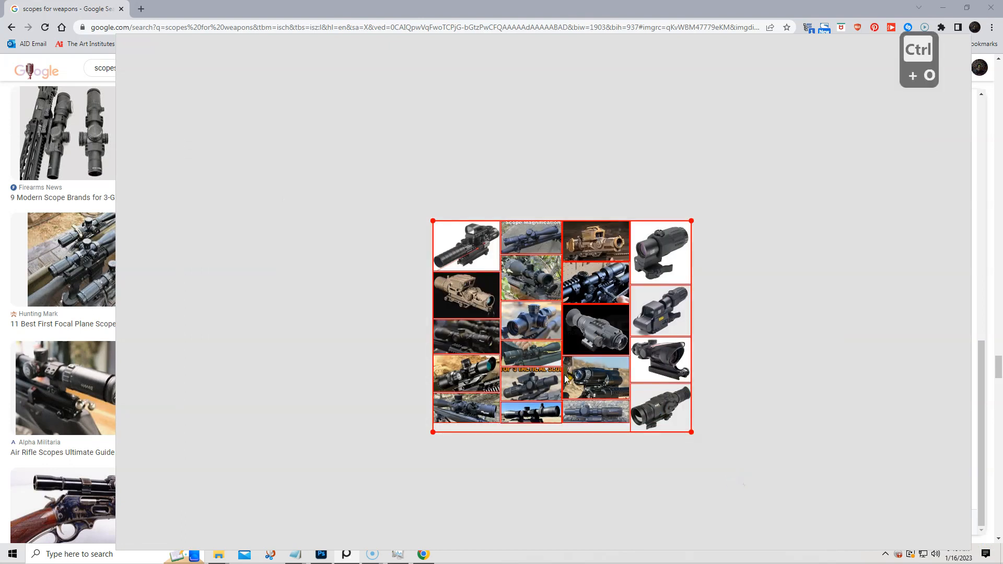
Step: Select the fourth column of light-background images and scale it down until its lower edge lines up with the third column
{"action": "scroll", "coordinate": [563, 388], "scroll_direction": "down", "scroll_amount": 1}
{"action": "scroll", "coordinate": [640, 478], "scroll_direction": "up", "scroll_amount": 4}
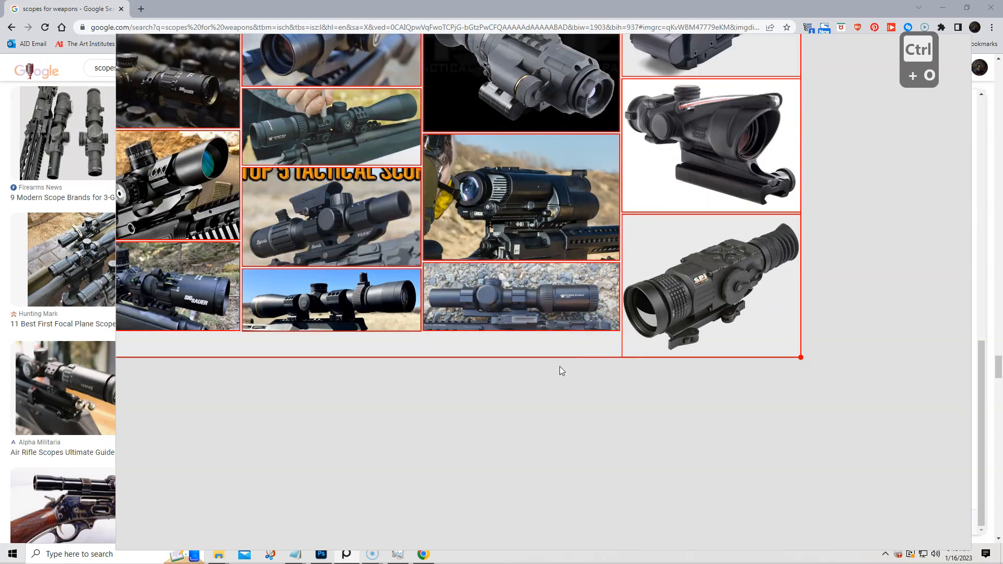
{"action": "left_click", "coordinate": [558, 402]}
{"action": "left_click_drag", "start_coordinate": [700, 379], "coordinate": [687, 537]}
{"action": "scroll", "coordinate": [686, 536], "scroll_direction": "up", "scroll_amount": 1}
{"action": "scroll", "coordinate": [685, 533], "scroll_direction": "down", "scroll_amount": 2}
{"action": "scroll", "coordinate": [786, 537], "scroll_direction": "up", "scroll_amount": 1}
{"action": "scroll", "coordinate": [787, 530], "scroll_direction": "down", "scroll_amount": 1}
{"action": "left_click_drag", "start_coordinate": [789, 537], "coordinate": [719, 112]}
{"action": "scroll", "coordinate": [676, 432], "scroll_direction": "up", "scroll_amount": 3}
{"action": "left_click_drag", "start_coordinate": [684, 468], "coordinate": [629, 279]}
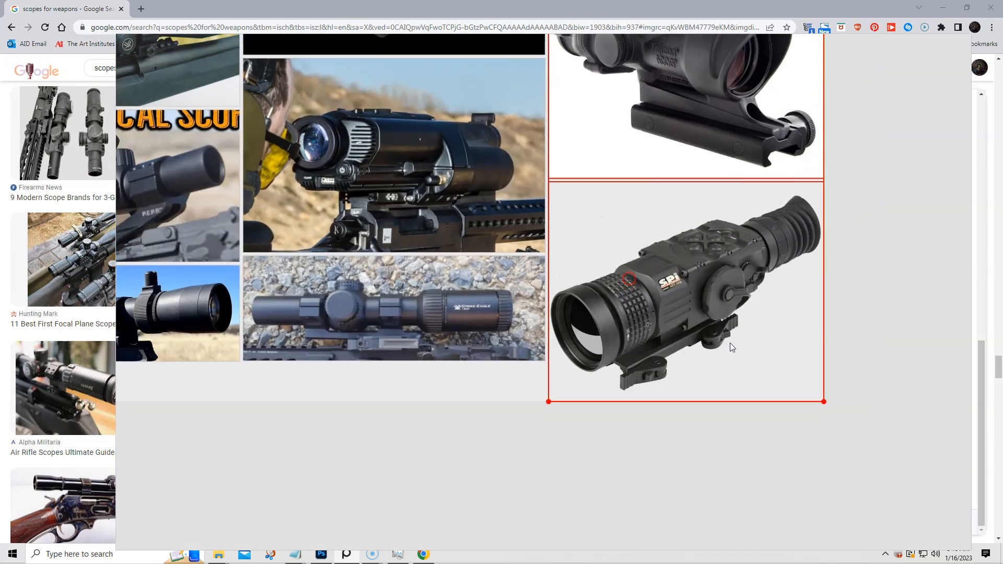
{"action": "left_click_drag", "start_coordinate": [822, 400], "coordinate": [801, 364]}
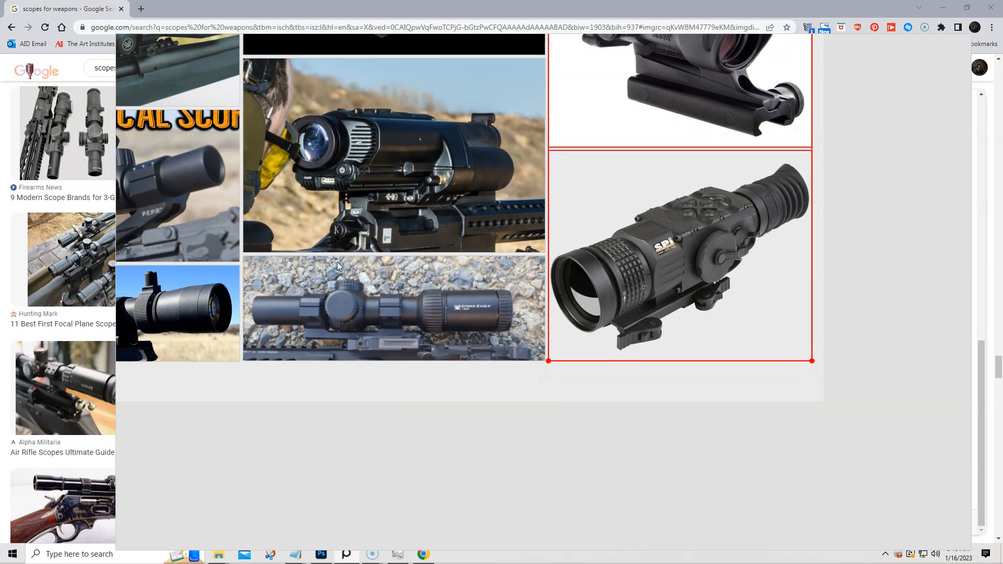
Step: Select every image, align them up and left, and optimize the canvas around the resized layout
{"action": "scroll", "coordinate": [337, 261], "scroll_direction": "up", "scroll_amount": 1}
{"action": "scroll", "coordinate": [330, 246], "scroll_direction": "down", "scroll_amount": 2}
{"action": "scroll", "coordinate": [331, 246], "scroll_direction": "down", "scroll_amount": 3}
{"action": "left_click_drag", "start_coordinate": [330, 246], "coordinate": [467, 371]}
{"action": "left_click_drag", "start_coordinate": [186, 44], "coordinate": [786, 490]}
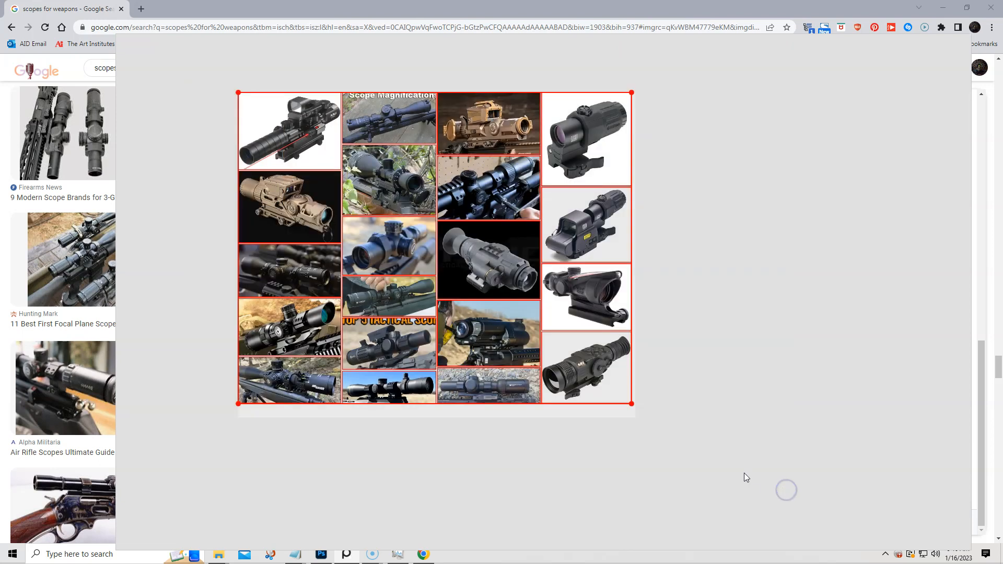
{"action": "key", "text": "ctrl+Up"}
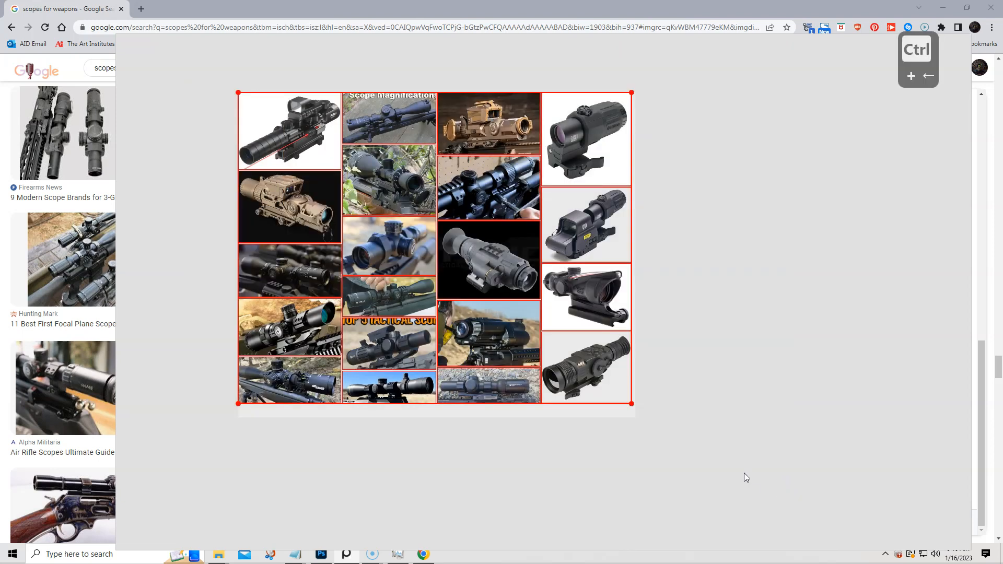
{"action": "key", "text": "ctrl+Left"}
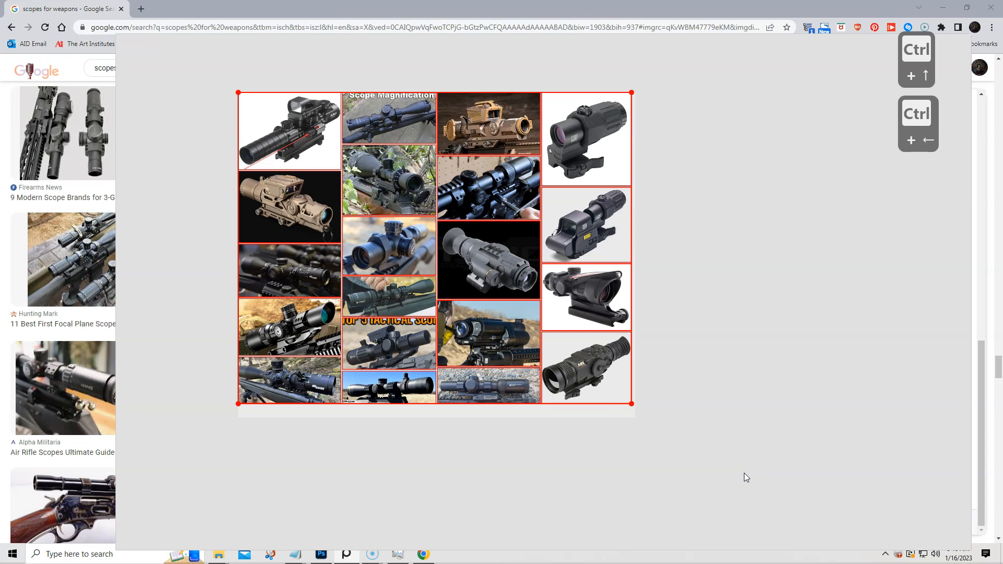
{"action": "key", "text": "ctrl+o"}
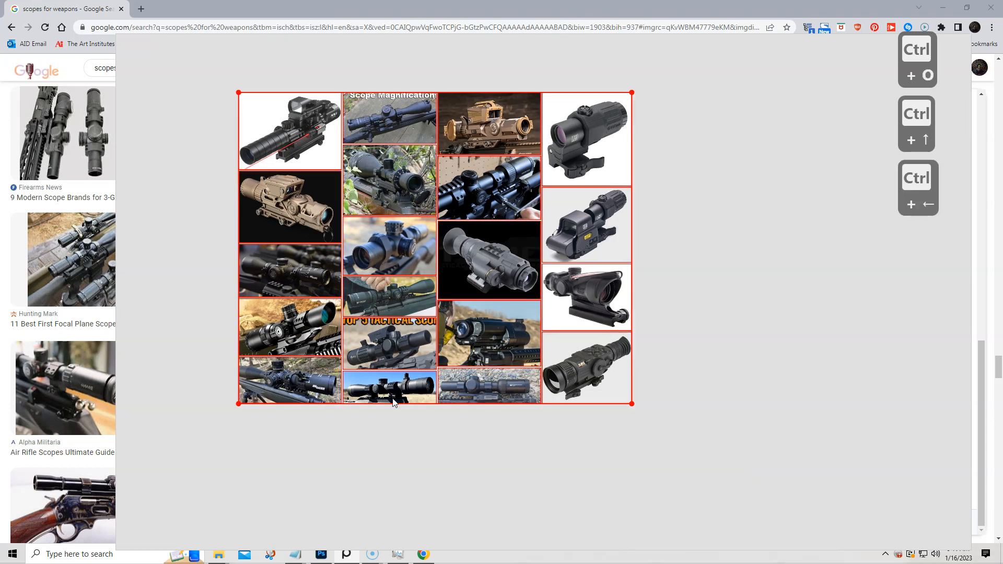
Step: Deselect the images and examine the scopes in the first column one by one at close-up size
{"action": "scroll", "coordinate": [375, 281], "scroll_direction": "up", "scroll_amount": 1}
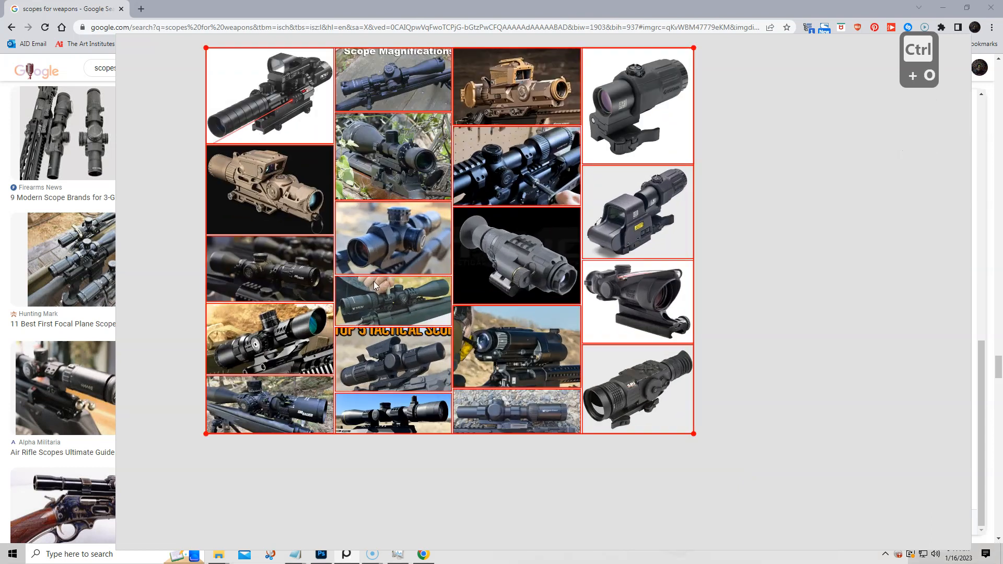
{"action": "scroll", "coordinate": [375, 285], "scroll_direction": "up", "scroll_amount": 1}
{"action": "left_click_drag", "start_coordinate": [401, 254], "coordinate": [460, 329]}
{"action": "scroll", "coordinate": [463, 334], "scroll_direction": "up", "scroll_amount": 1}
{"action": "scroll", "coordinate": [463, 335], "scroll_direction": "down", "scroll_amount": 1}
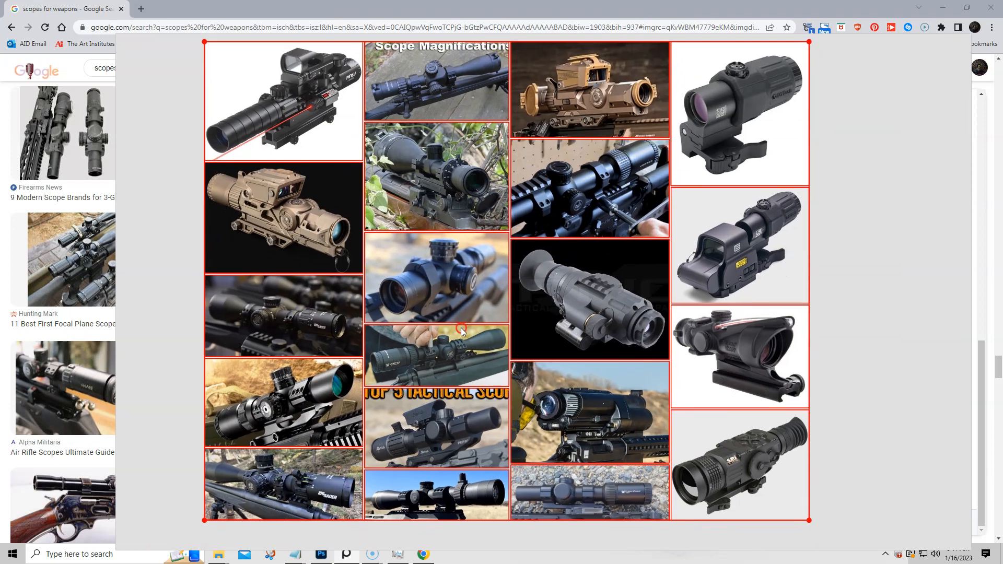
{"action": "left_click", "coordinate": [882, 268]}
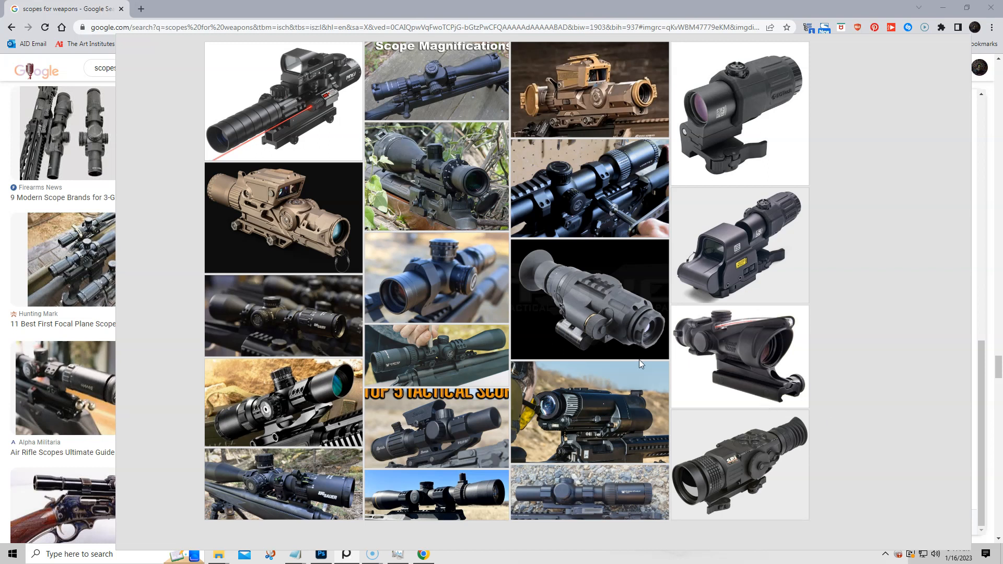
{"action": "left_click", "coordinate": [296, 128]}
{"action": "left_click", "coordinate": [297, 127]}
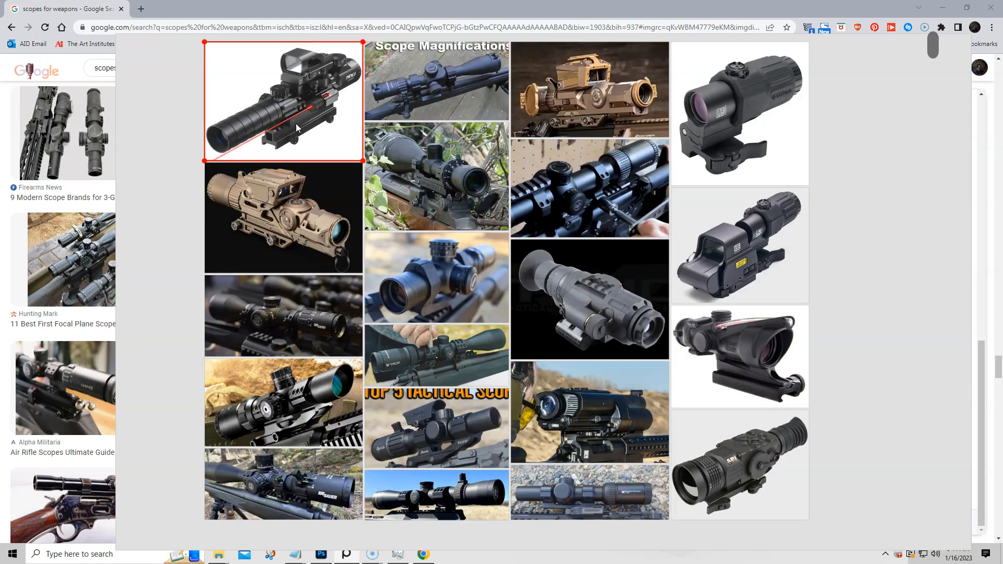
{"action": "left_click", "coordinate": [294, 199]}
{"action": "left_click", "coordinate": [293, 196]}
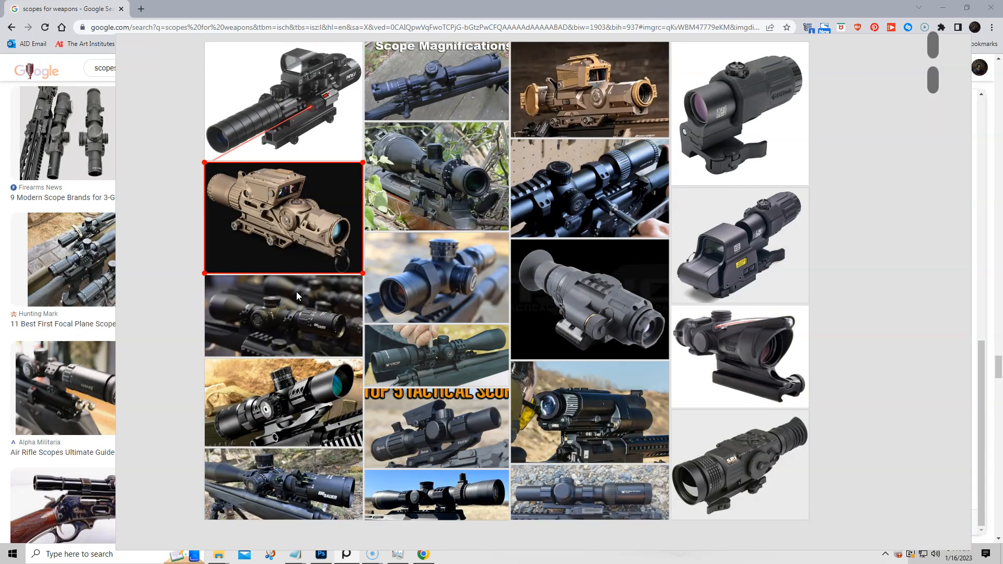
{"action": "left_click", "coordinate": [296, 296]}
{"action": "left_click", "coordinate": [296, 296]}
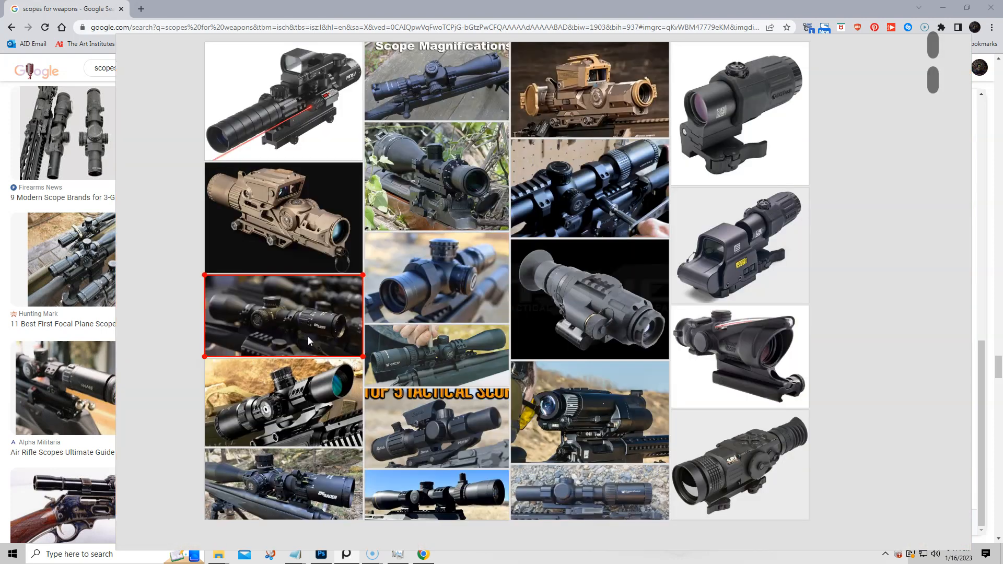
{"action": "left_click", "coordinate": [308, 385]}
{"action": "left_click", "coordinate": [309, 389]}
{"action": "left_click", "coordinate": [307, 469]}
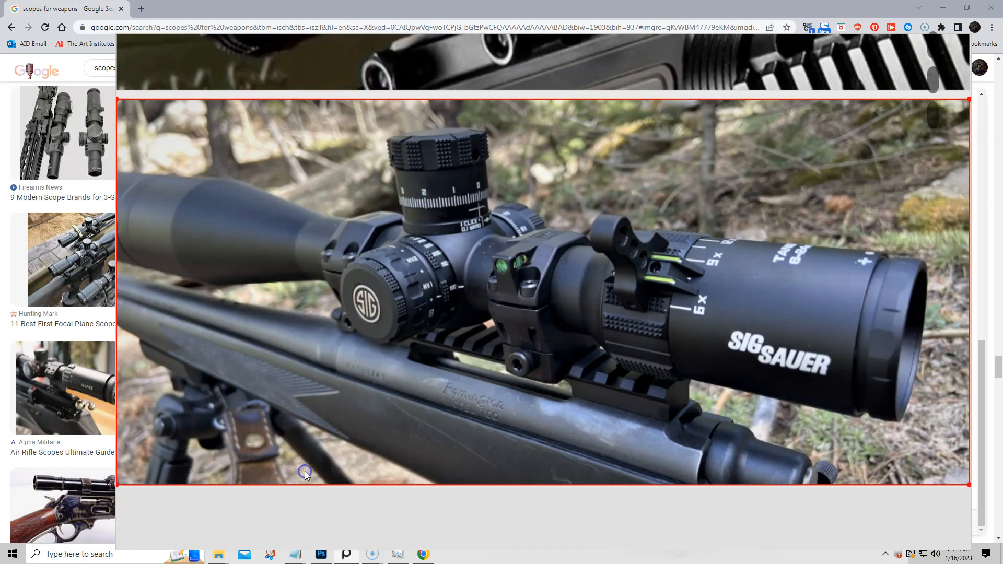
{"action": "left_click", "coordinate": [306, 472]}
Step: Examine the scope images in the second column one by one at close-up size
{"action": "left_click", "coordinate": [423, 92]}
{"action": "left_click", "coordinate": [424, 92]}
{"action": "left_click", "coordinate": [446, 153]}
{"action": "left_click", "coordinate": [446, 152]}
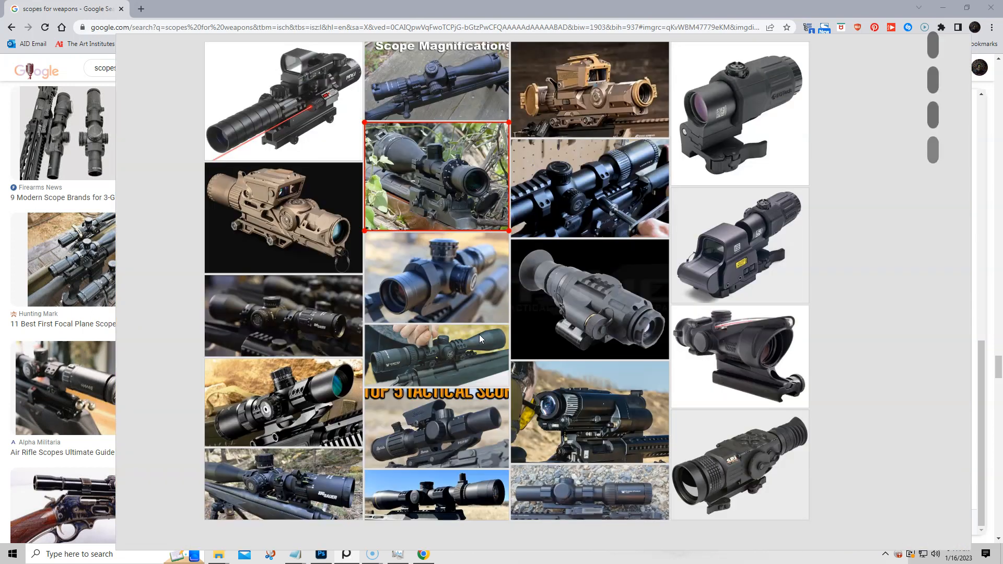
{"action": "left_click", "coordinate": [443, 276]}
{"action": "left_click", "coordinate": [443, 276]}
{"action": "left_click", "coordinate": [453, 371]}
{"action": "left_click", "coordinate": [453, 371]}
{"action": "left_click", "coordinate": [453, 444]}
{"action": "left_click", "coordinate": [454, 444]}
{"action": "left_click", "coordinate": [457, 488]}
{"action": "left_click", "coordinate": [457, 488]}
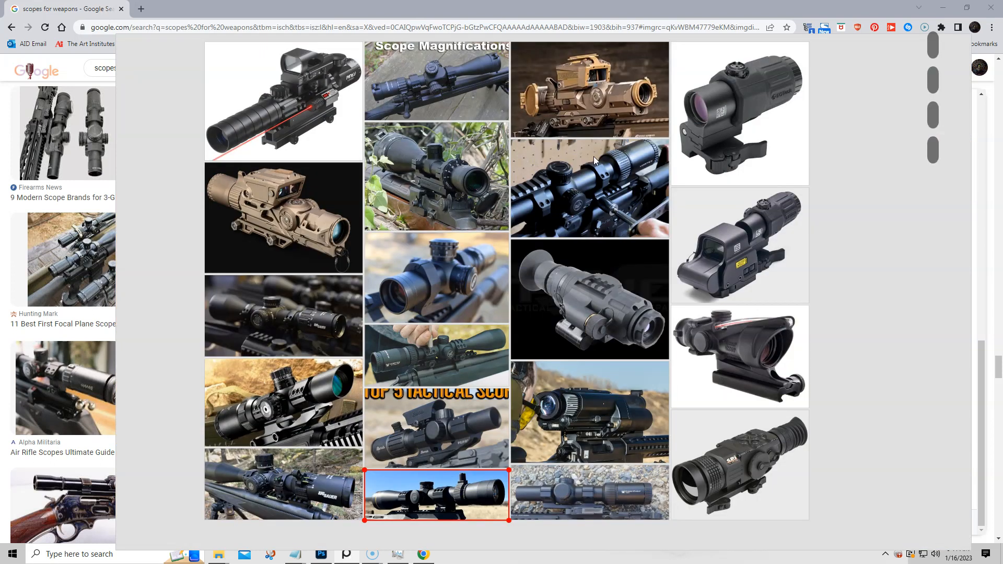
Step: Examine each scope image in the third column at close-up size, from the tan scope down to the one on gravel
{"action": "left_click", "coordinate": [602, 112]}
{"action": "left_click", "coordinate": [603, 112]}
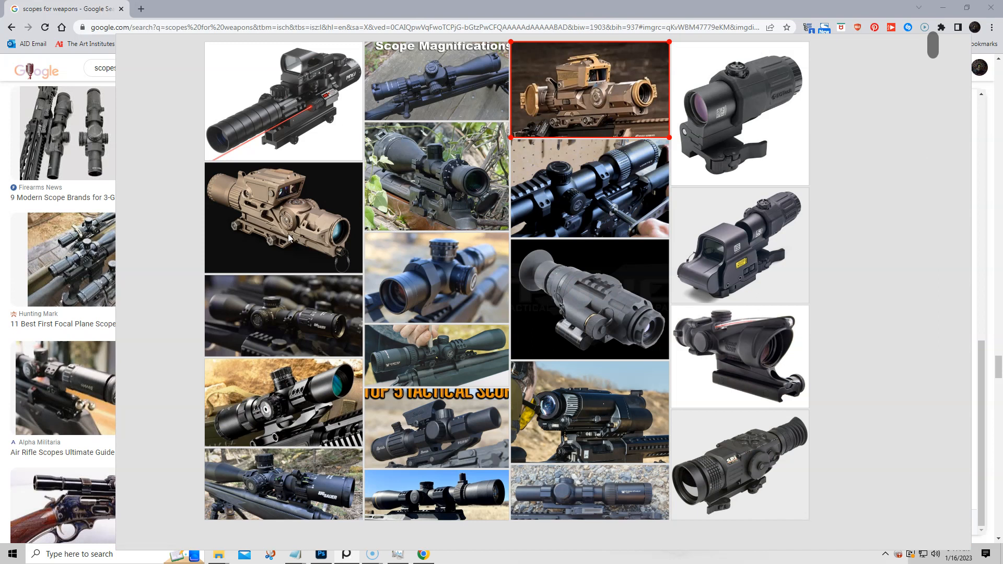
{"action": "double_click", "coordinate": [618, 208]}
{"action": "double_click", "coordinate": [618, 208]}
{"action": "double_click", "coordinate": [591, 283]}
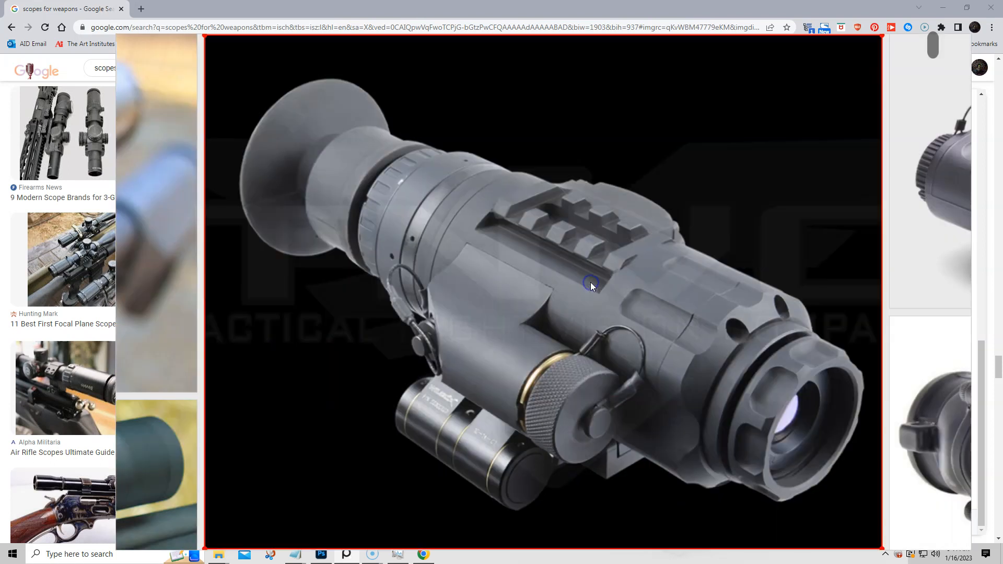
{"action": "double_click", "coordinate": [591, 284]}
{"action": "double_click", "coordinate": [572, 409]}
{"action": "double_click", "coordinate": [572, 409]}
{"action": "double_click", "coordinate": [580, 486]}
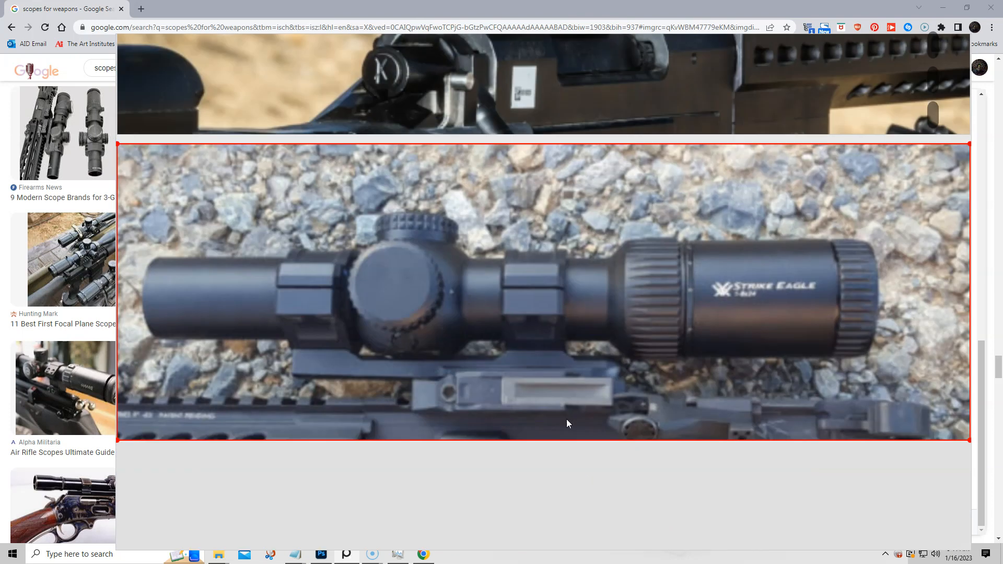
{"action": "double_click", "coordinate": [567, 419]}
{"action": "double_click", "coordinate": [595, 484]}
{"action": "double_click", "coordinate": [657, 258]}
Step: Examine the uppermost image of the fourth column close up, return to the overview of the whole board and clear the selection
{"action": "double_click", "coordinate": [734, 129]}
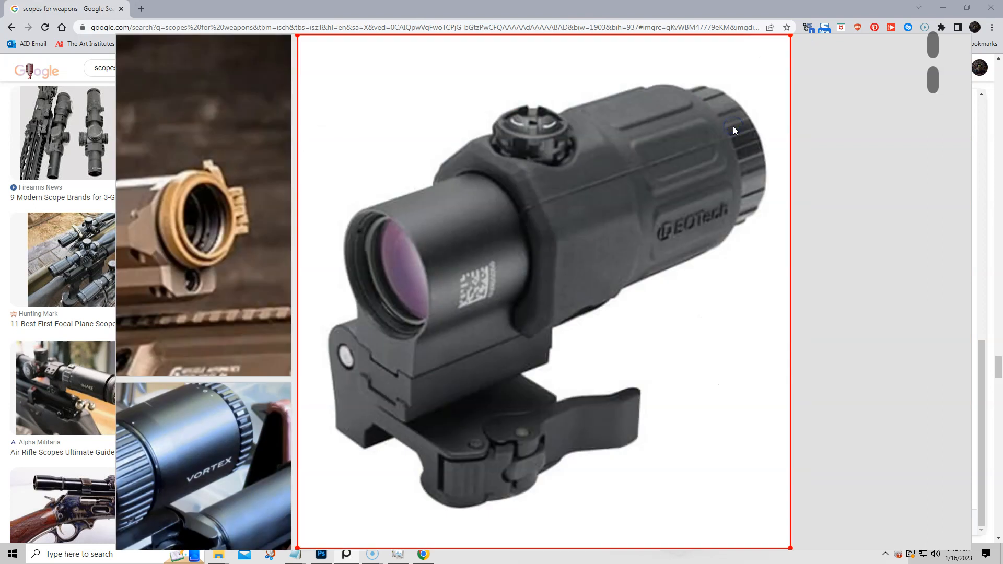
{"action": "double_click", "coordinate": [733, 127]}
{"action": "scroll", "coordinate": [524, 248], "scroll_direction": "up", "scroll_amount": 2}
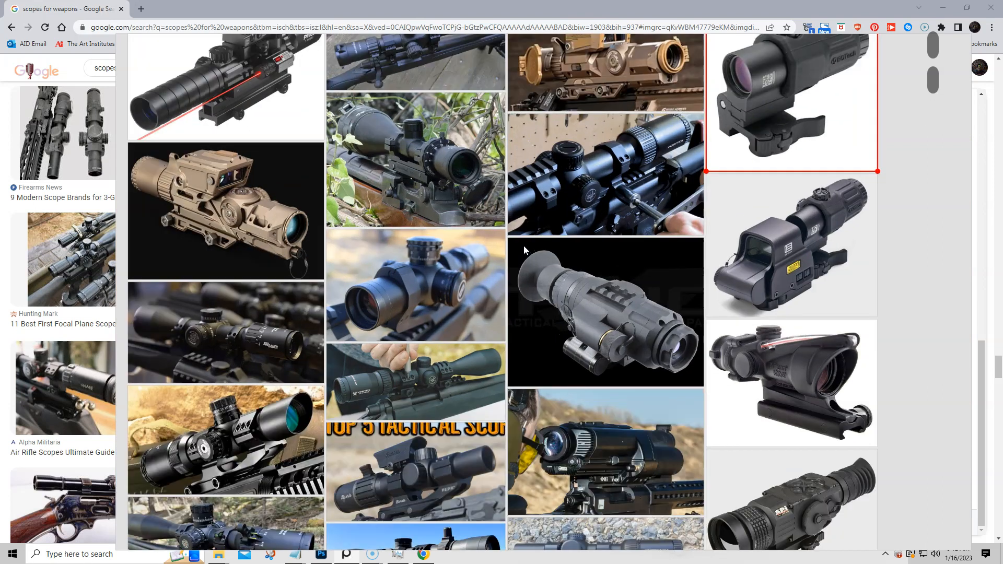
{"action": "scroll", "coordinate": [528, 240], "scroll_direction": "down", "scroll_amount": 4}
{"action": "left_click_drag", "start_coordinate": [529, 237], "coordinate": [516, 242]}
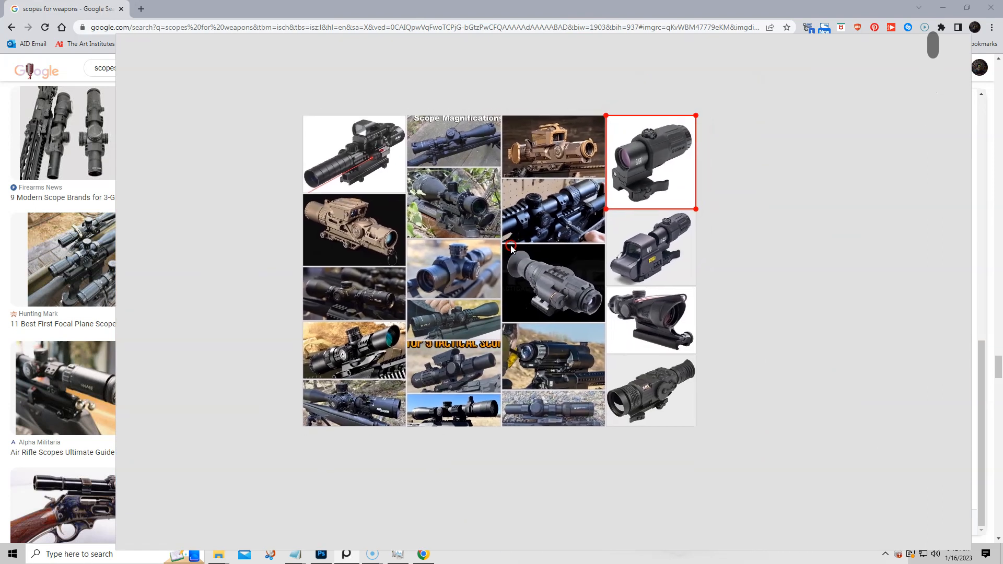
{"action": "left_click_drag", "start_coordinate": [721, 279], "coordinate": [713, 285]}
{"action": "left_click", "coordinate": [712, 285]}
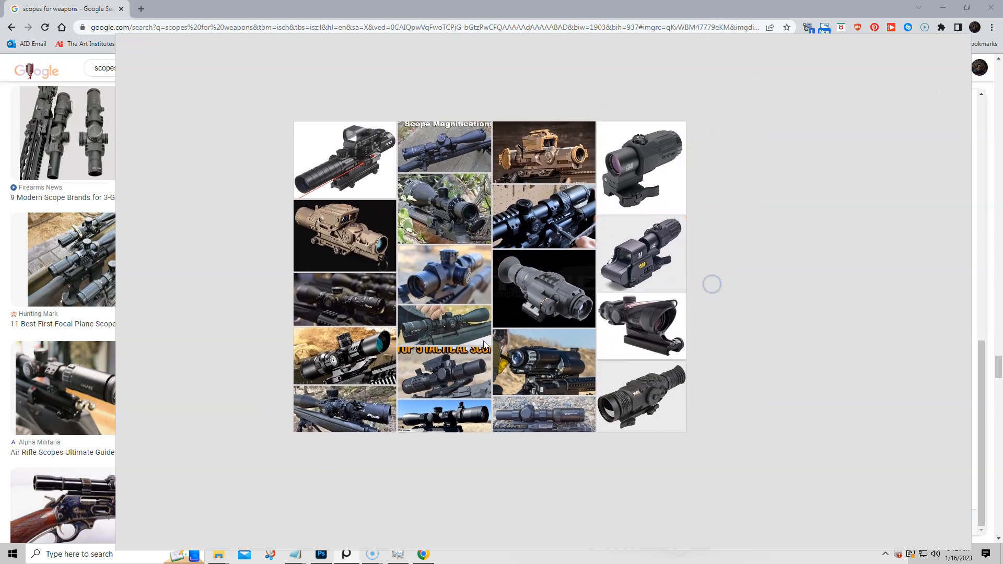
Step: Start exporting the scene as a PNG in the Trash folder, named with the author's surname followed by "Scopes"
{"action": "right_click", "coordinate": [447, 223]}
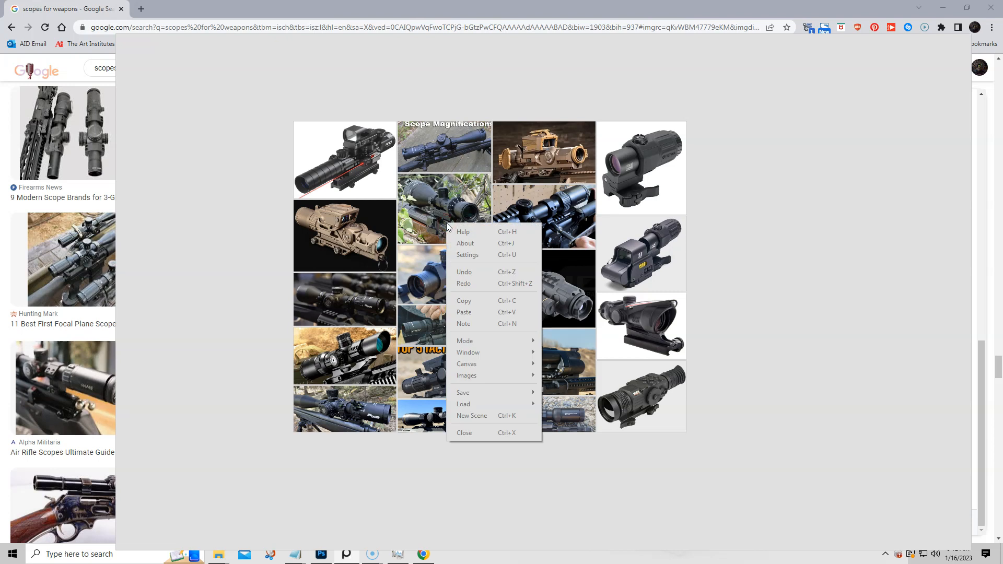
{"action": "mouse_move", "coordinate": [465, 396]}
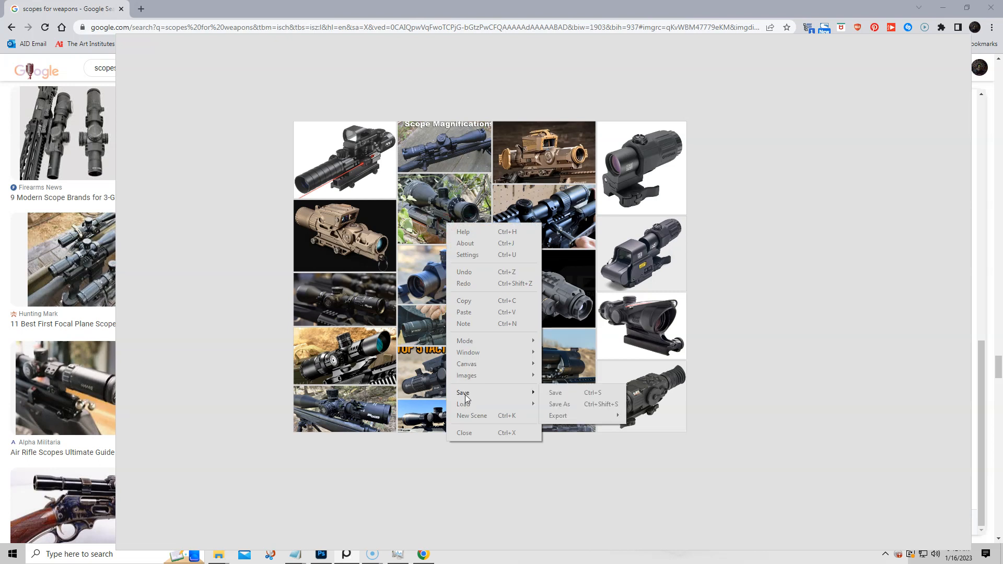
{"action": "mouse_move", "coordinate": [565, 416]}
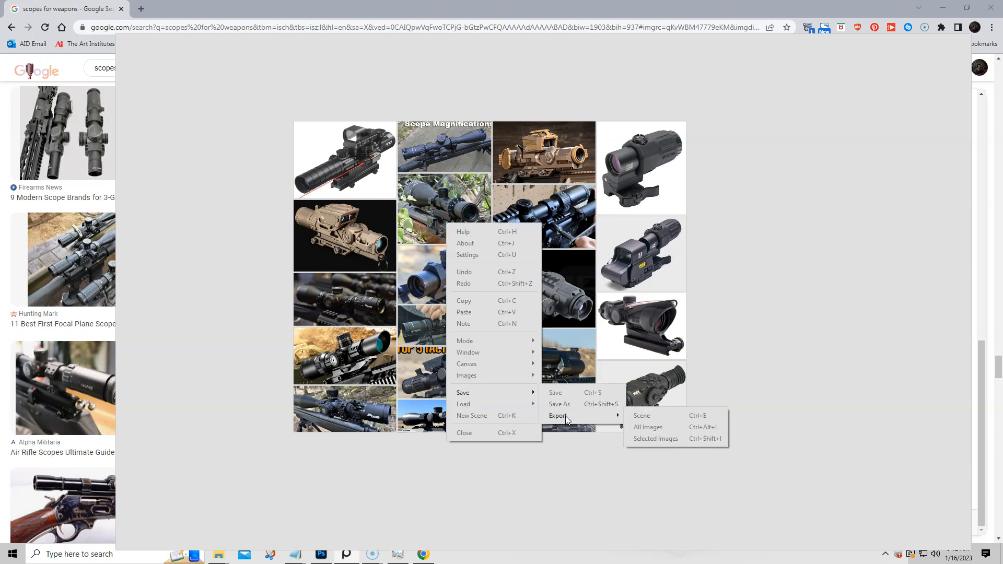
{"action": "left_click", "coordinate": [641, 416]}
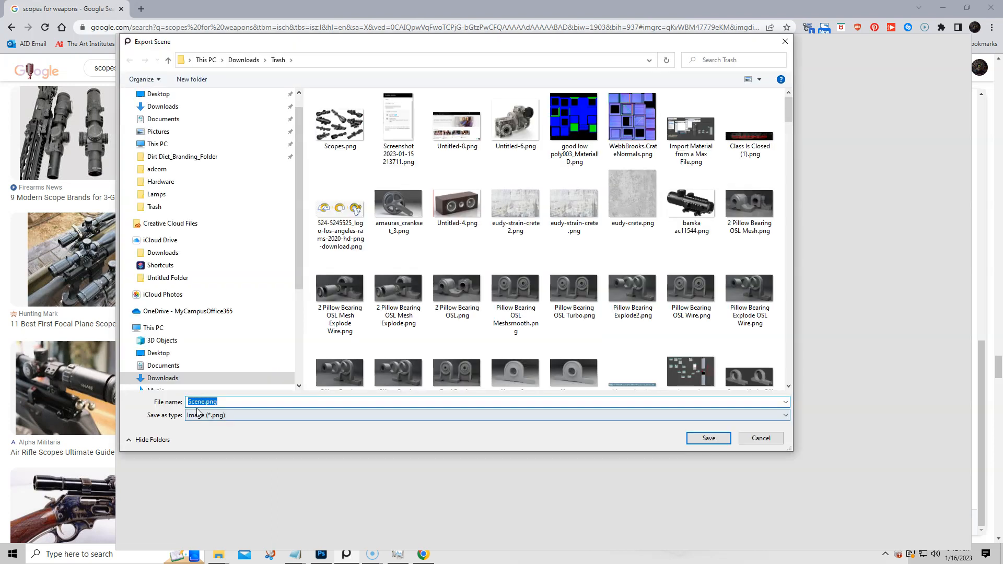
{"action": "type", "text": "Eudy Sc"}
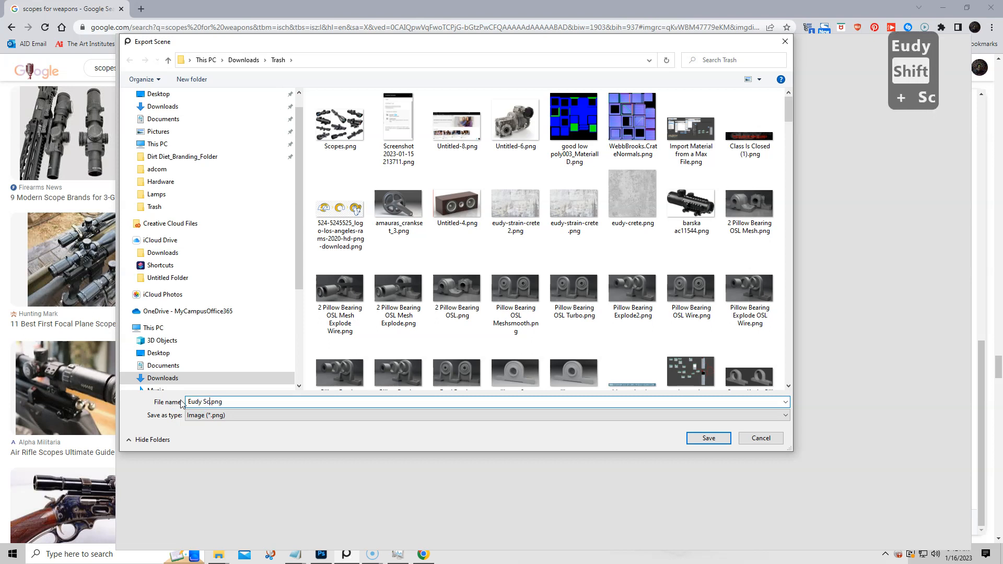
{"action": "type", "text": "opes"}
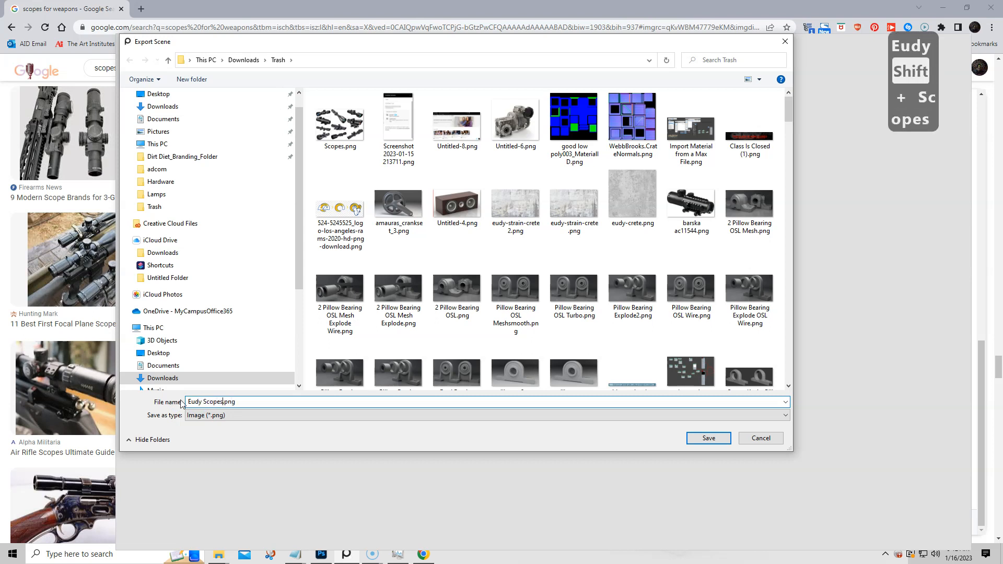
{"action": "left_click", "coordinate": [723, 438]}
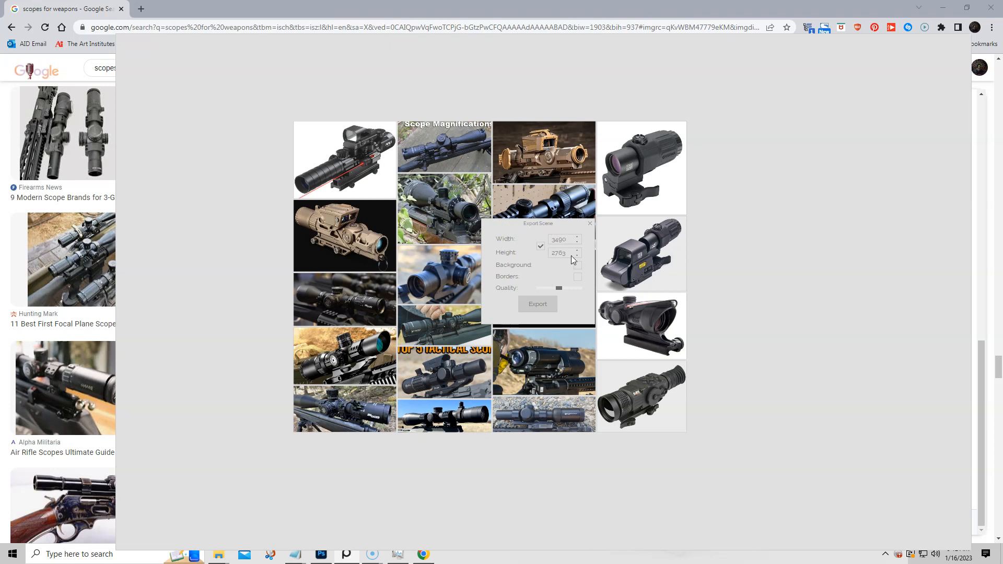
Step: Set the exported scene's width to 1200 with the height kept in proportion
{"action": "left_click", "coordinate": [541, 246]}
{"action": "left_click_drag", "start_coordinate": [567, 240], "coordinate": [552, 240]}
{"action": "type", "text": "12"}
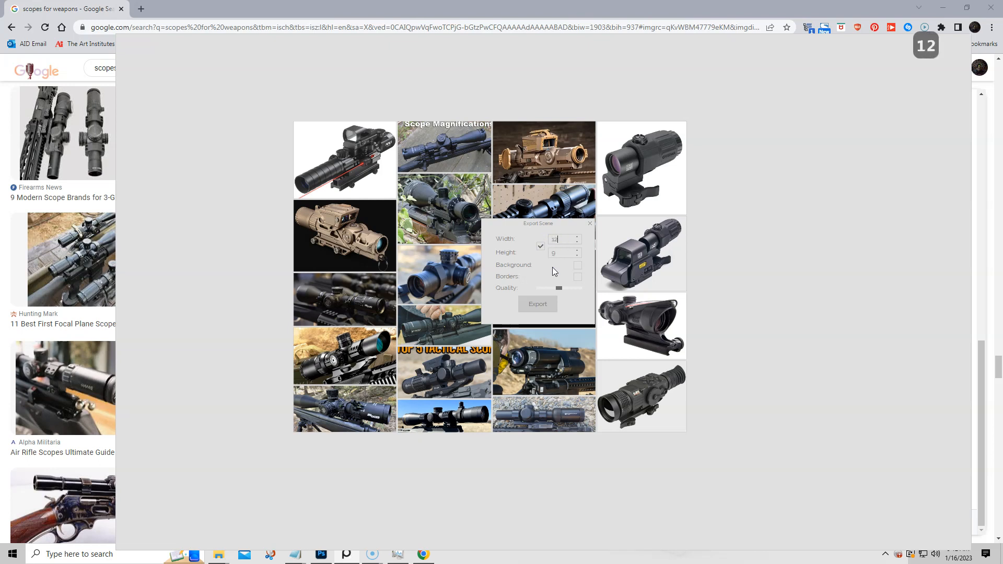
{"action": "type", "text": "00"}
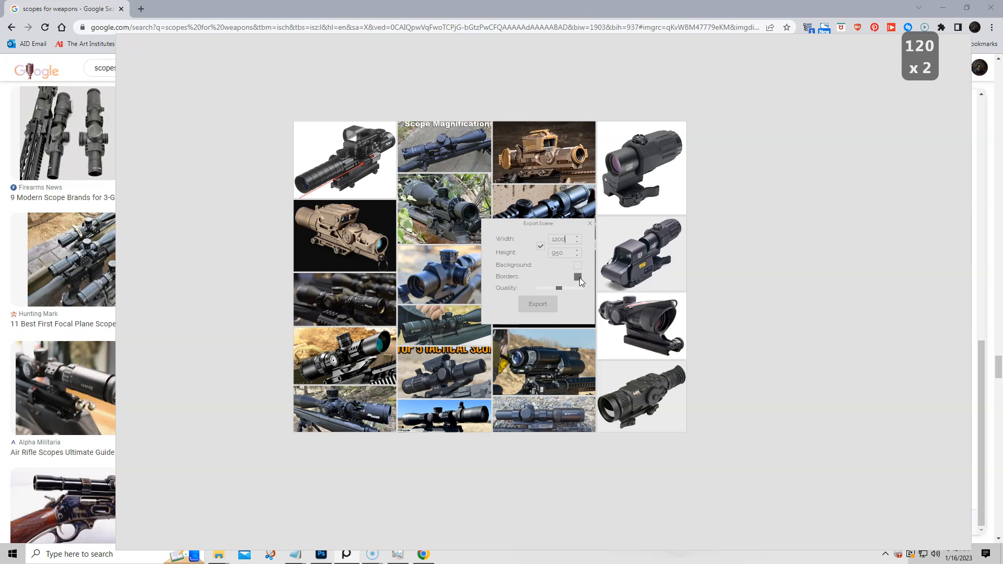
Step: Turn on the borders and background options for the exported scene and run the export
{"action": "left_click", "coordinate": [577, 277]}
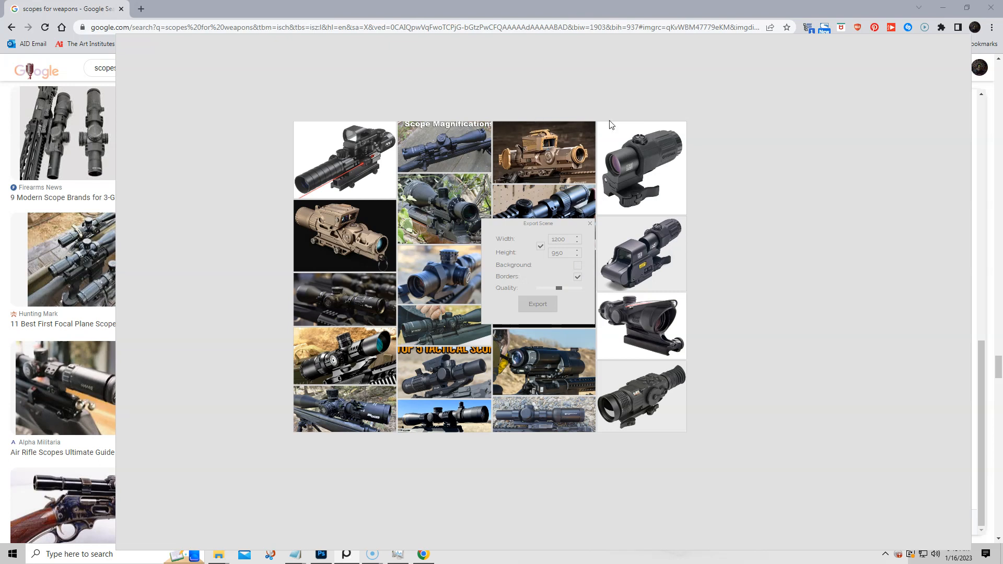
{"action": "left_click", "coordinate": [578, 267]}
{"action": "left_click", "coordinate": [539, 305]}
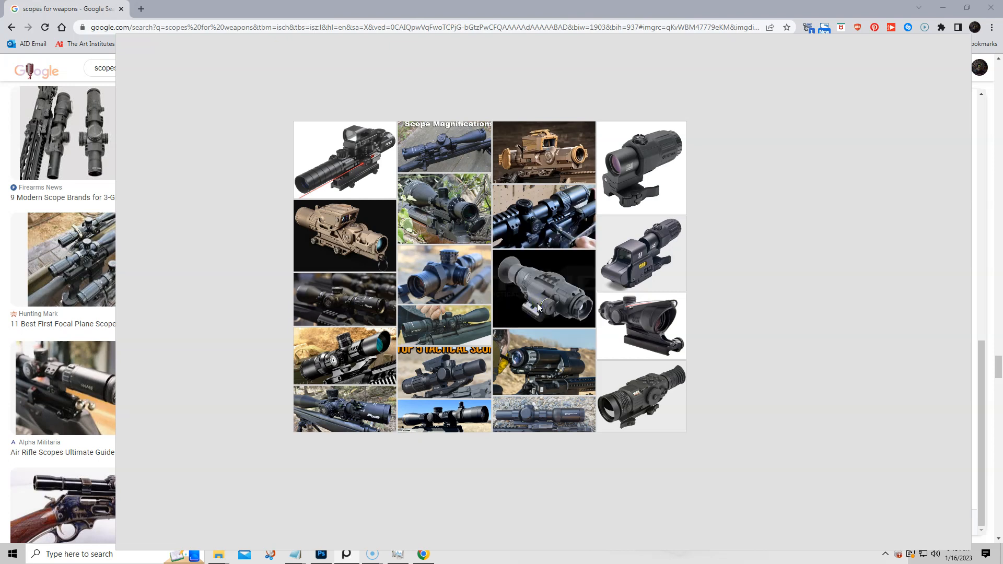
Step: Shift the reference board clear of the taskbar and open the recent Trash folder in File Explorer
{"action": "left_click_drag", "start_coordinate": [325, 512], "coordinate": [320, 472]}
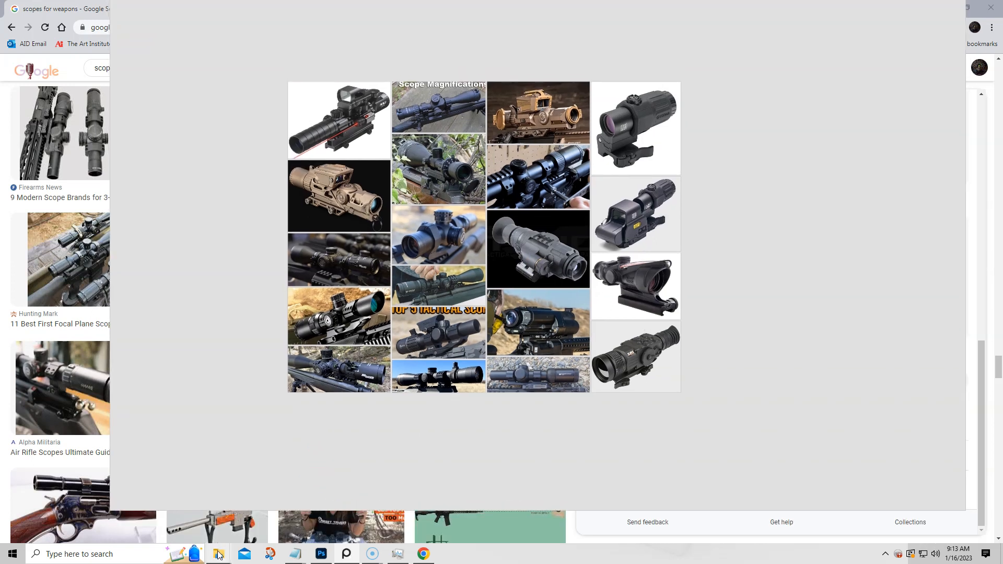
{"action": "mouse_move", "coordinate": [218, 554]}
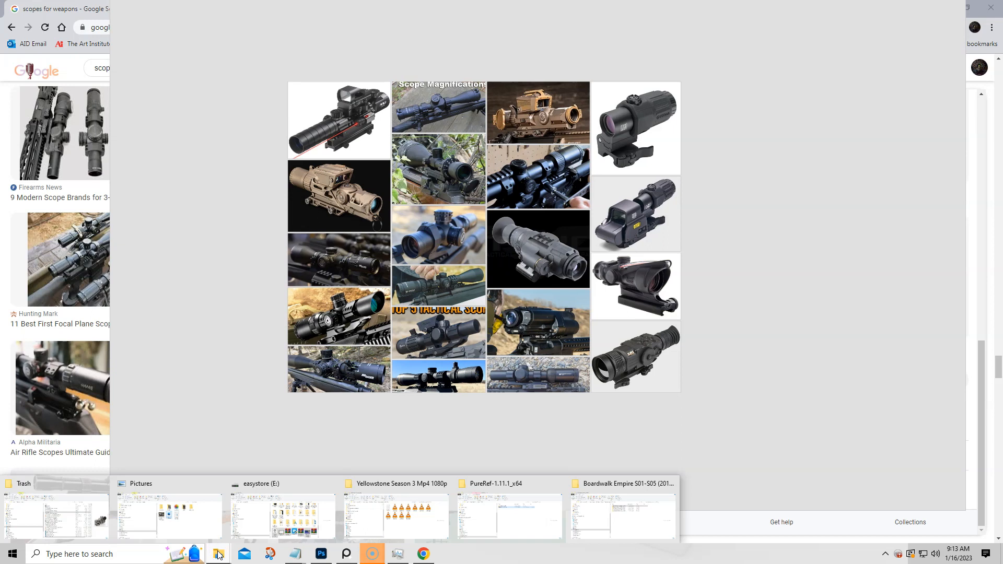
{"action": "right_click", "coordinate": [219, 553]}
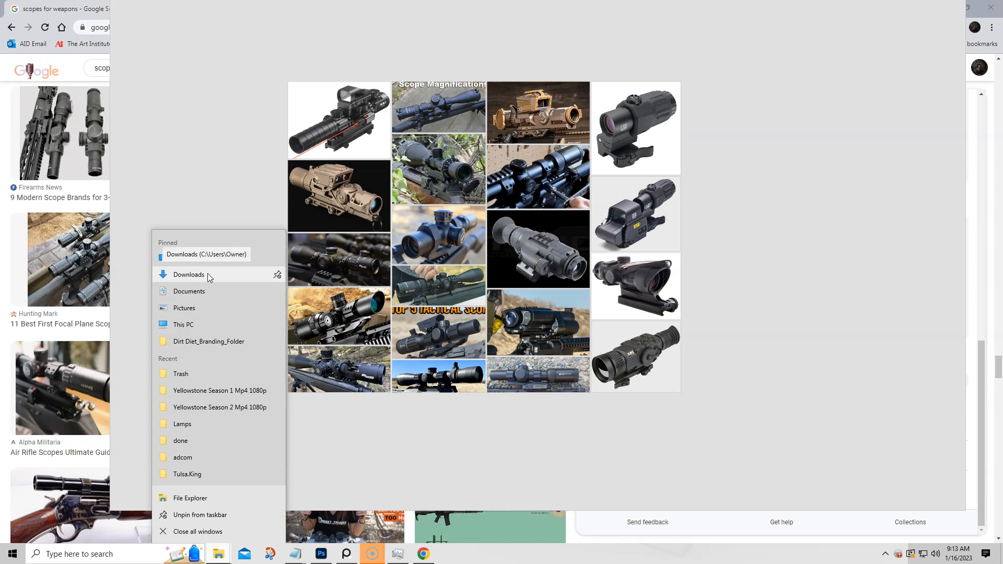
{"action": "left_click", "coordinate": [180, 377]}
{"action": "left_click", "coordinate": [730, 171]}
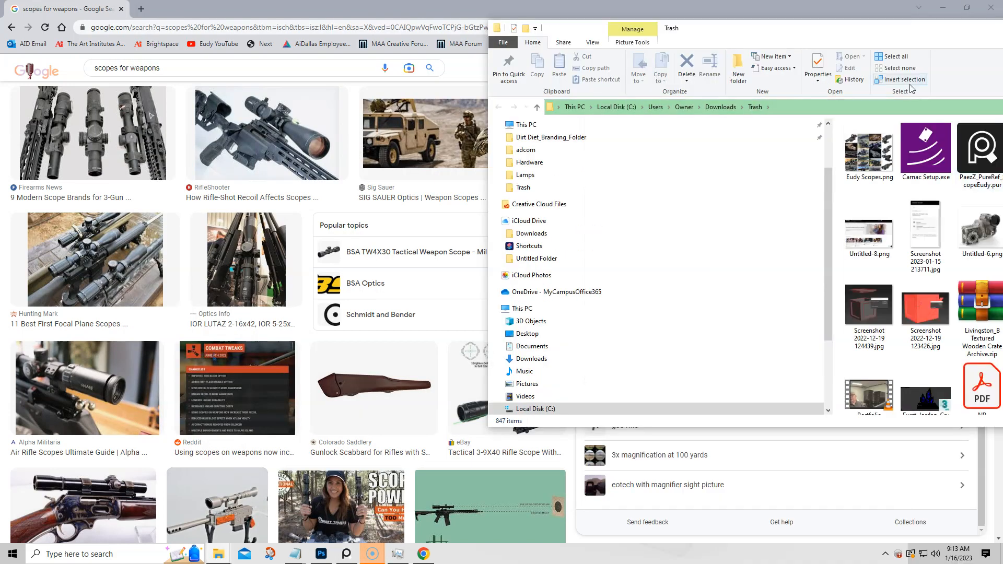
Step: Reposition the Trash folder window and open the exported scopes PNG for viewing
{"action": "left_click_drag", "start_coordinate": [872, 30], "coordinate": [845, 29]}
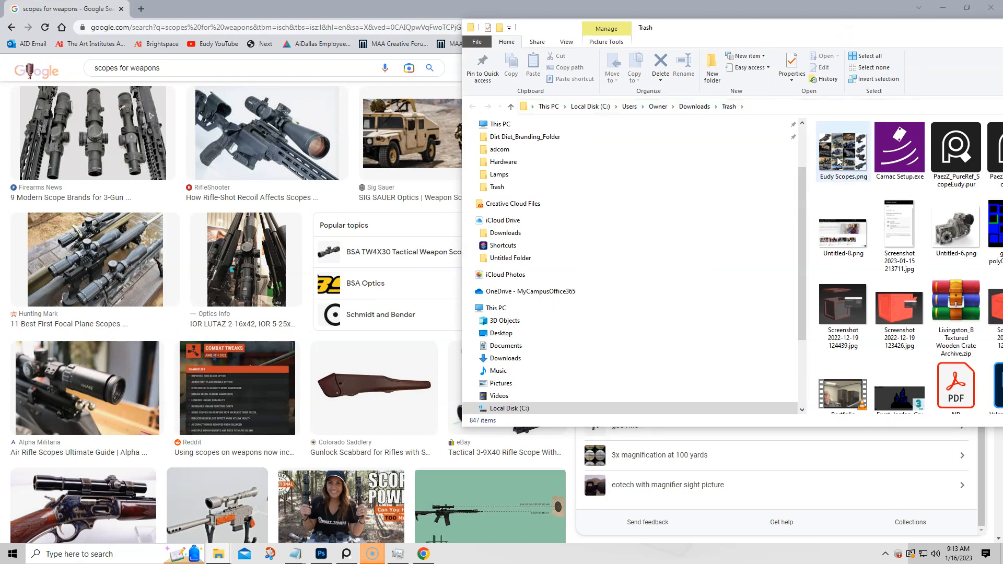
{"action": "left_click", "coordinate": [838, 161]}
{"action": "double_click", "coordinate": [838, 161]}
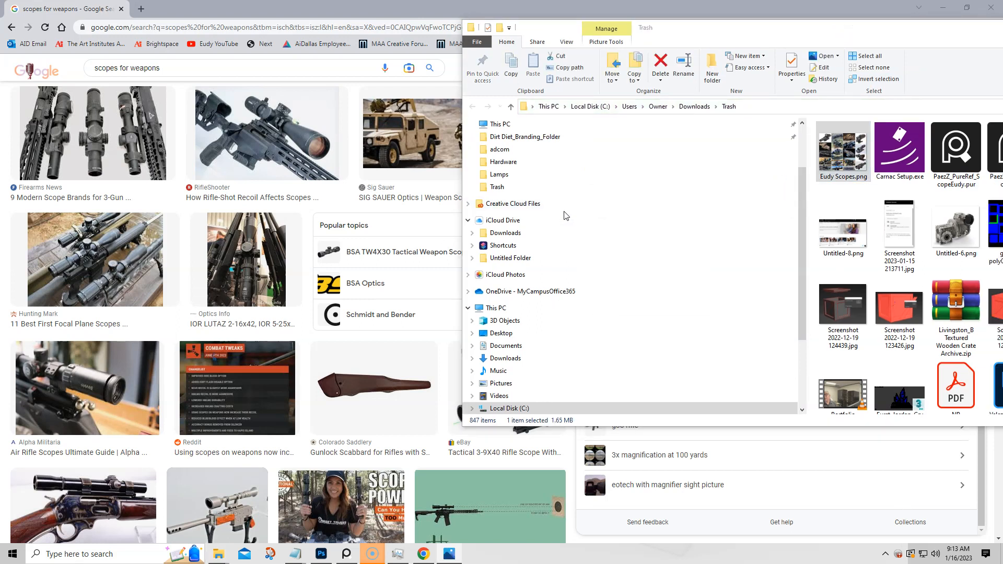